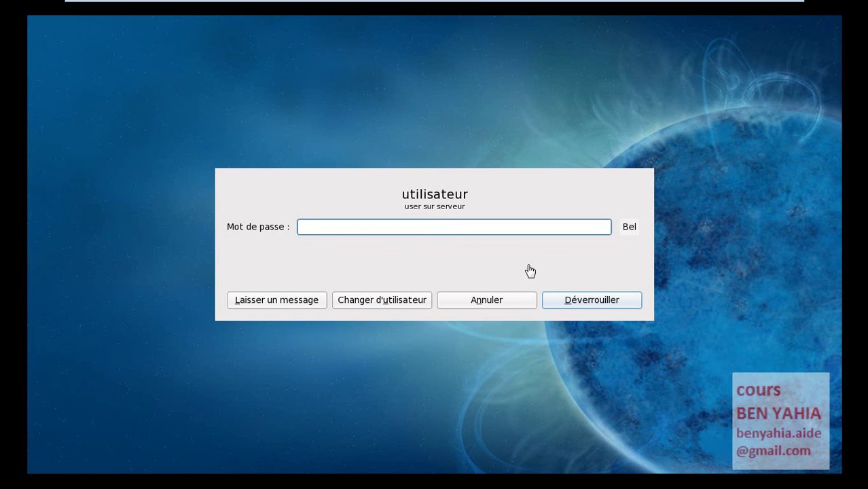
Unlock the already-open user session from the Fedora 10 login screen with the account password.
{"action": "left_click", "coordinate": [400, 307]}
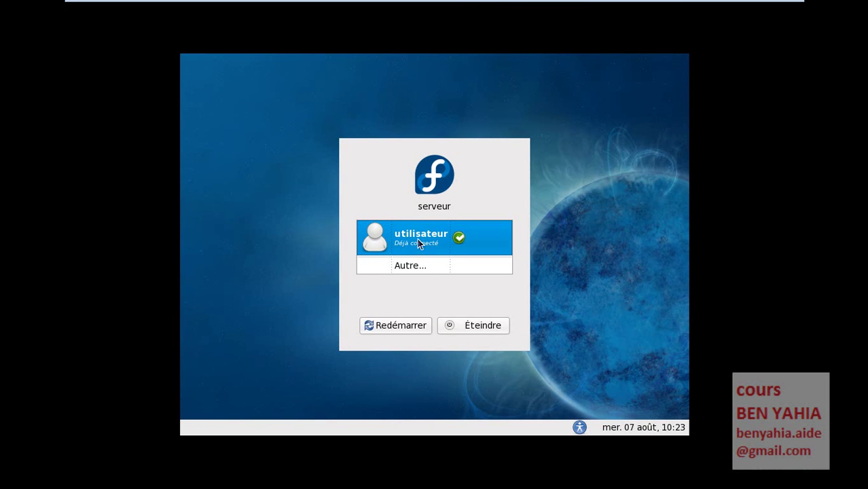
{"action": "left_click", "coordinate": [417, 238]}
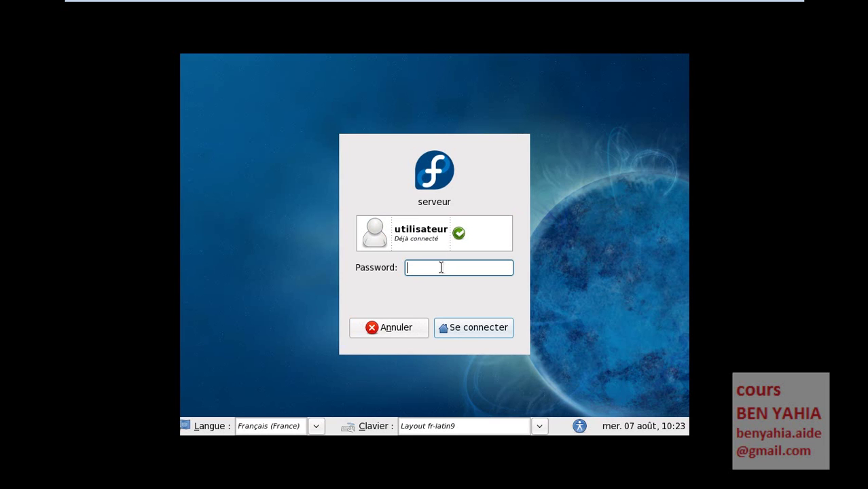
{"action": "key", "text": "Return"}
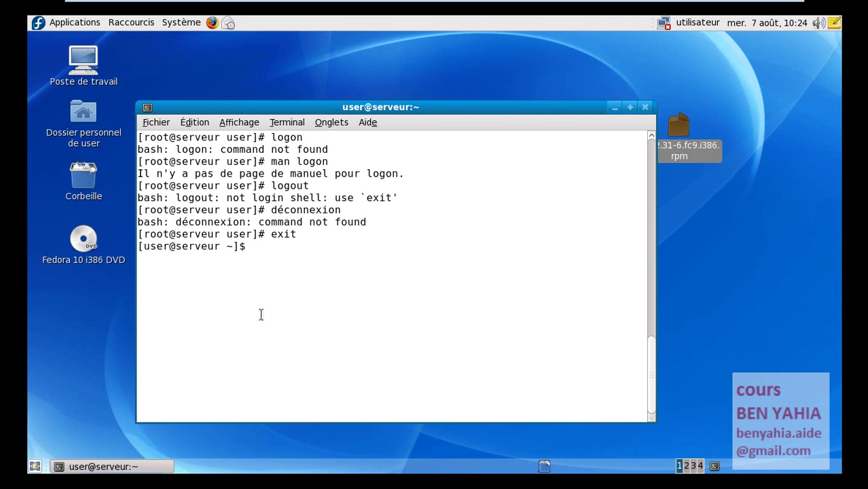
Clear the terminal with clear and highlight the $ ending the fresh user prompt.
{"action": "type", "text": "clear"}
{"action": "key", "text": "Return"}
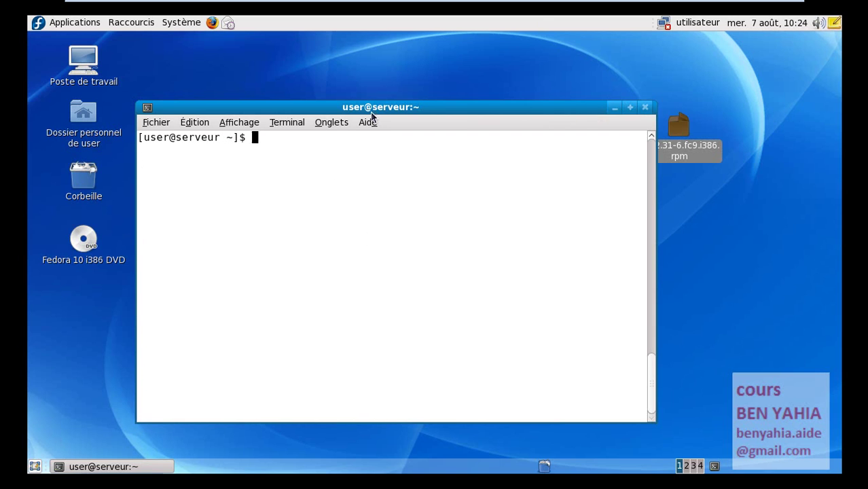
{"action": "left_click", "coordinate": [180, 159]}
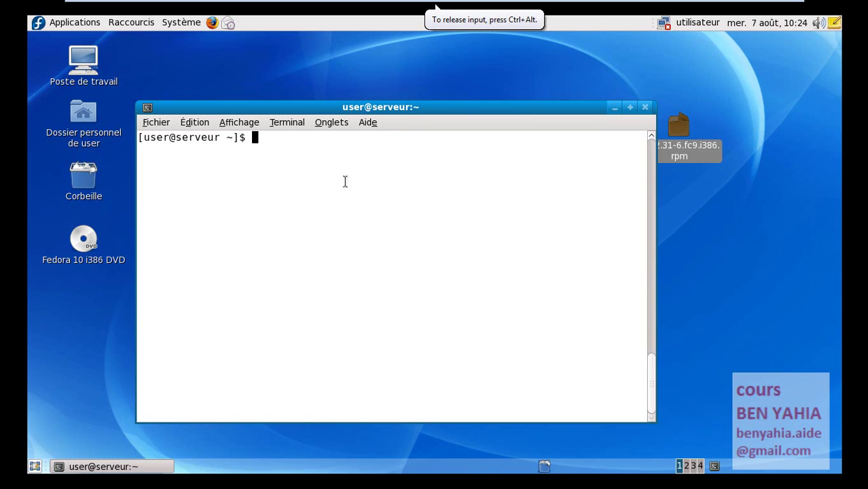
{"action": "left_click_drag", "start_coordinate": [239, 137], "coordinate": [252, 138]}
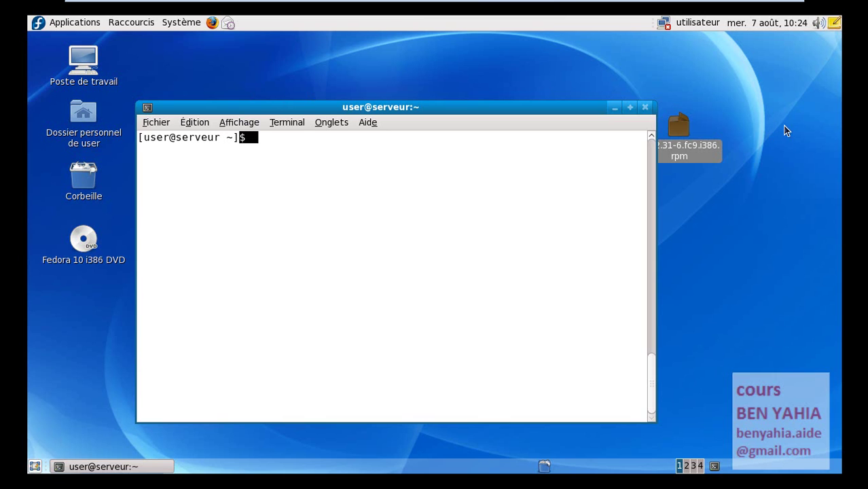
Become root with su root and the root password.
{"action": "left_click", "coordinate": [337, 137]}
{"action": "type", "text": "su"}
{"action": "type", "text": "root"}
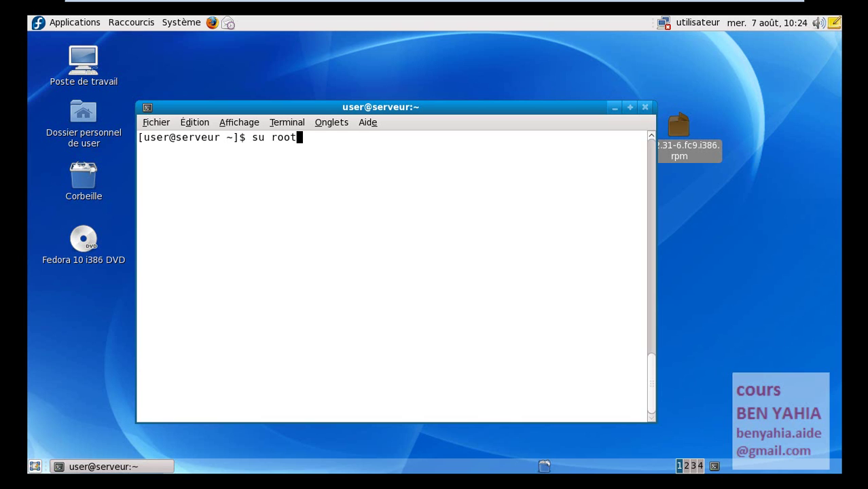
{"action": "key", "text": "Return"}
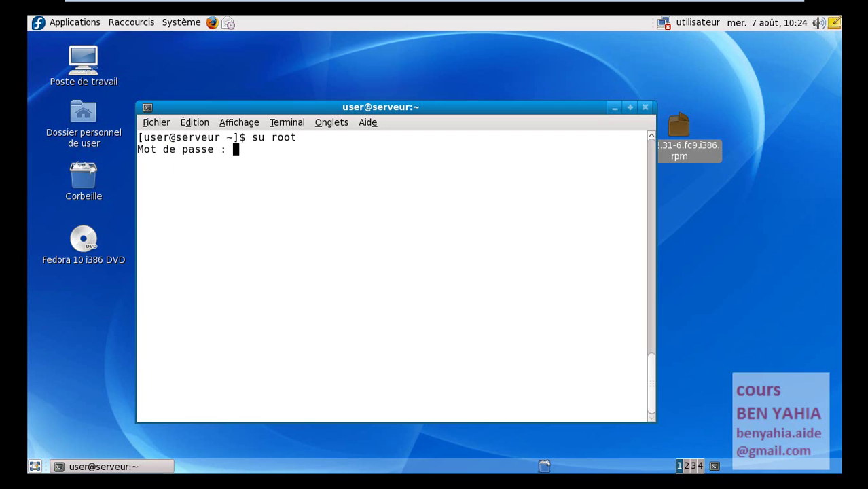
{"action": "key", "text": "Return"}
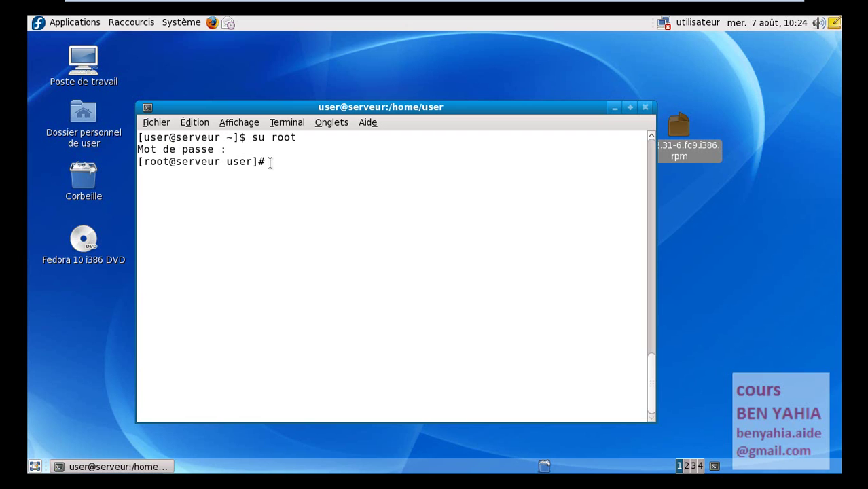
Highlight the # at the root prompt, then type exit and erase it.
{"action": "left_click_drag", "start_coordinate": [272, 163], "coordinate": [260, 167]}
{"action": "left_click", "coordinate": [275, 165]}
{"action": "type", "text": "logout"}
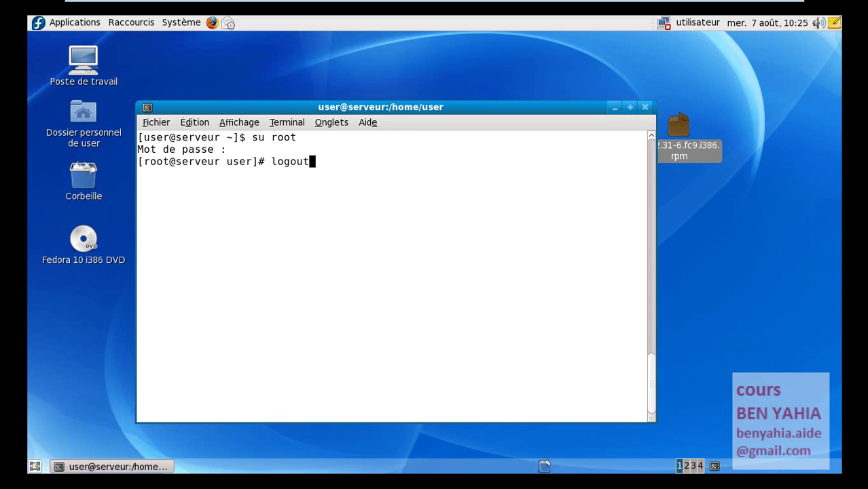
Try logout, which fails as not a login shell, then leave root with exit.
{"action": "key", "text": "Return"}
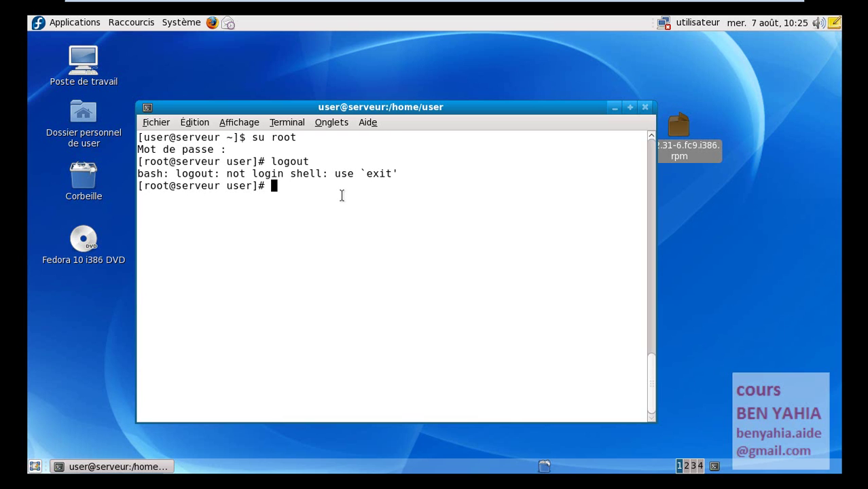
{"action": "type", "text": "exit"}
{"action": "key", "text": "Return"}
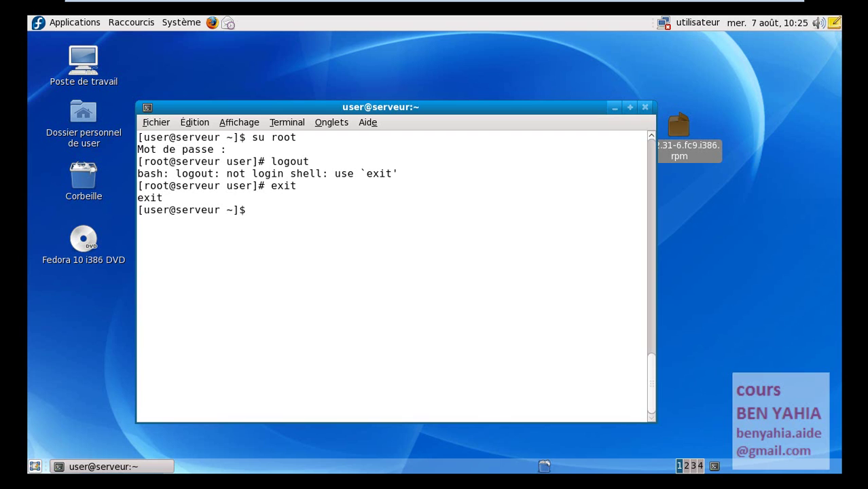
Become root again with su and the root password, then exit to the user prompt.
{"action": "type", "text": "su"}
{"action": "key", "text": "Return"}
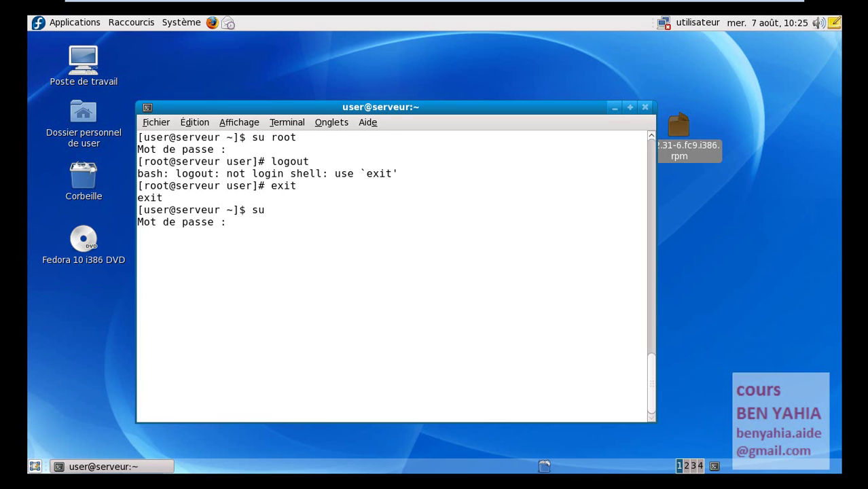
{"action": "key", "text": "Return"}
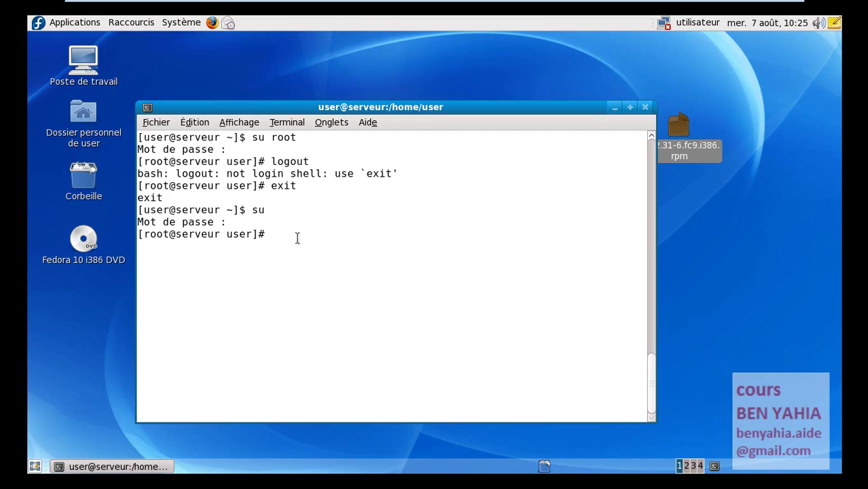
{"action": "type", "text": "exit"}
{"action": "key", "text": "Return"}
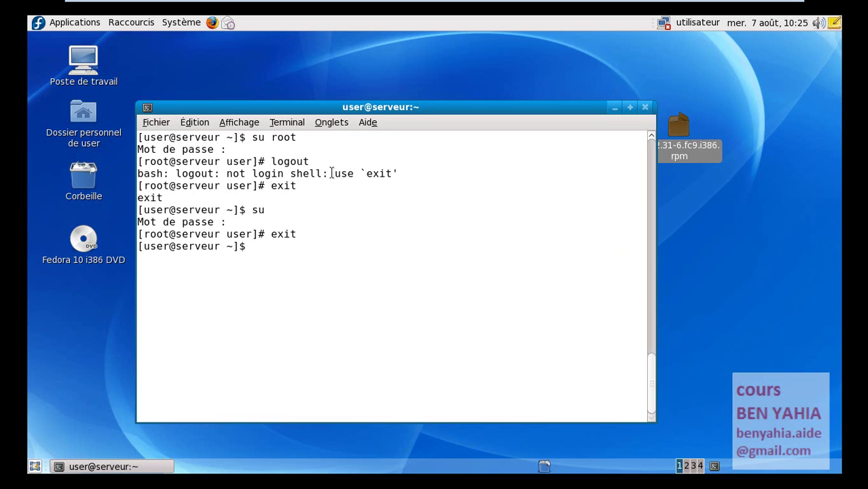
Open and close the top-panel user switcher list and its applet options.
{"action": "left_click", "coordinate": [692, 25]}
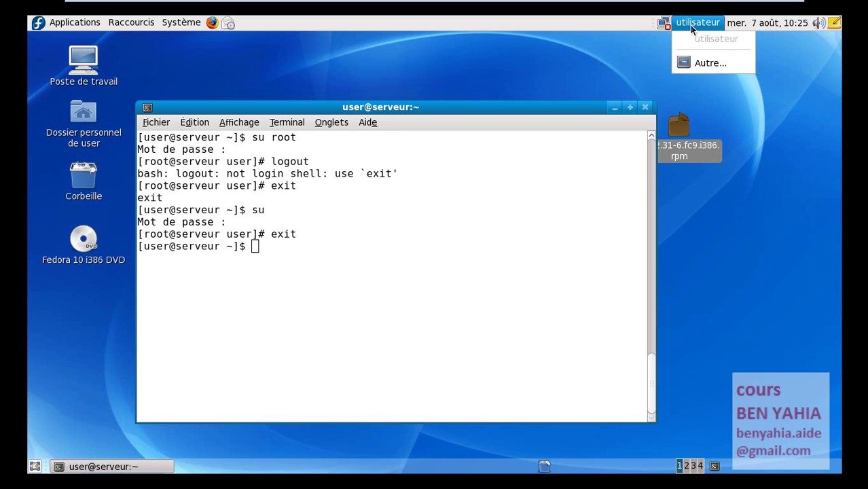
{"action": "left_click", "coordinate": [707, 27]}
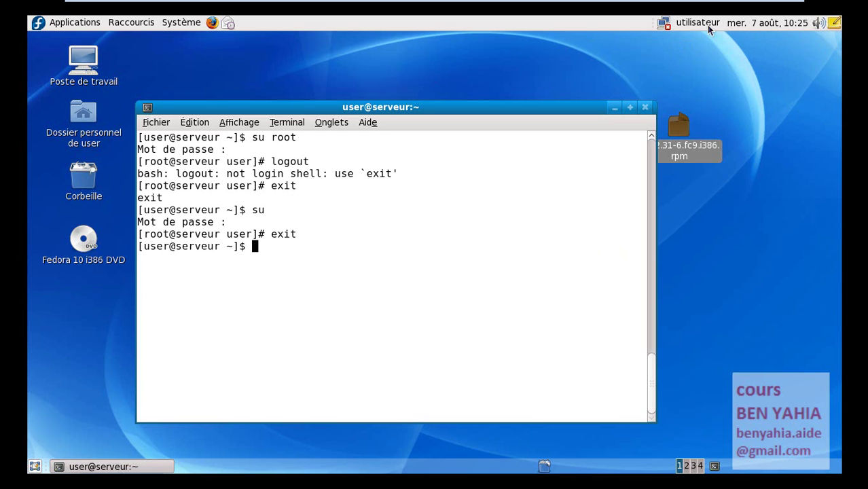
{"action": "left_click", "coordinate": [712, 25]}
{"action": "left_click", "coordinate": [712, 25]}
{"action": "right_click", "coordinate": [712, 26]}
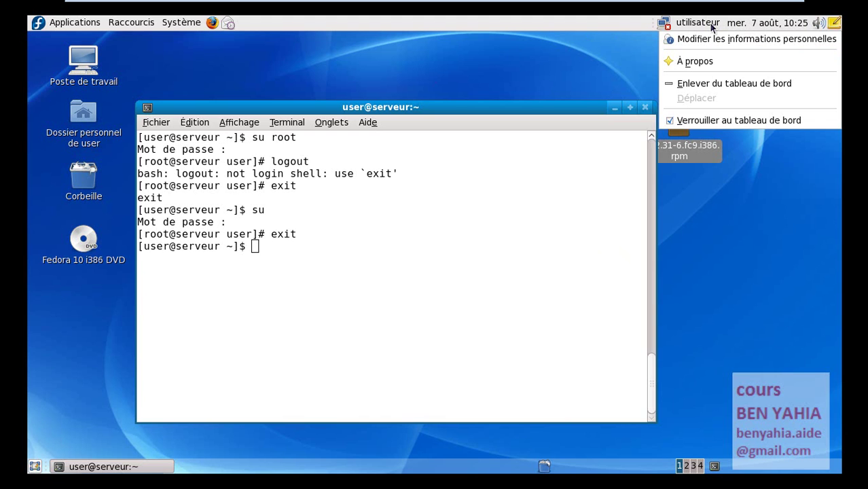
{"action": "key", "text": "Escape"}
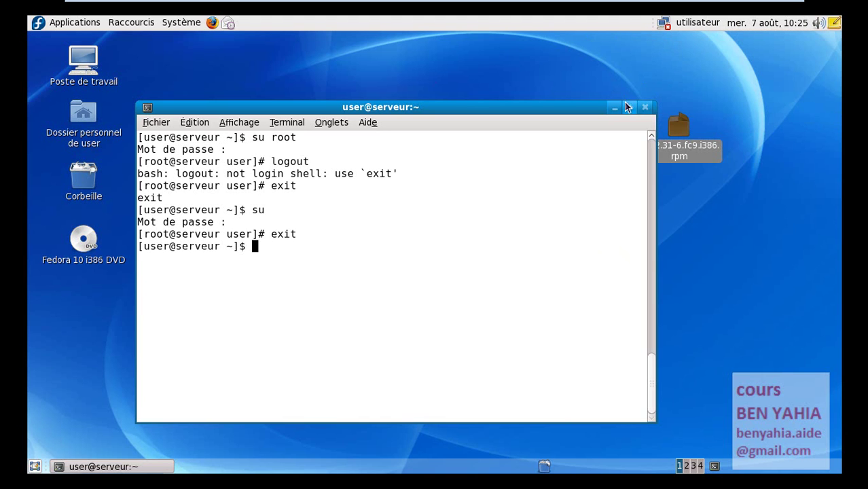
Minimize the terminal and choose Système > Fermer la session….
{"action": "left_click", "coordinate": [614, 108]}
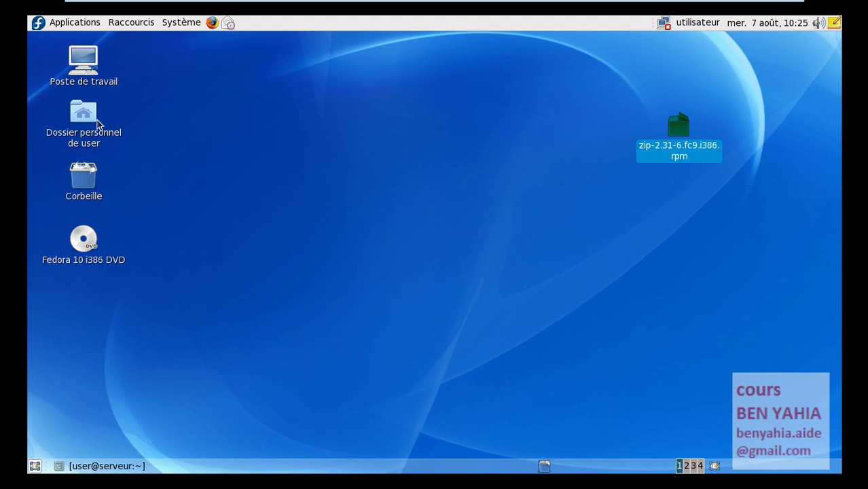
{"action": "left_click", "coordinate": [181, 23]}
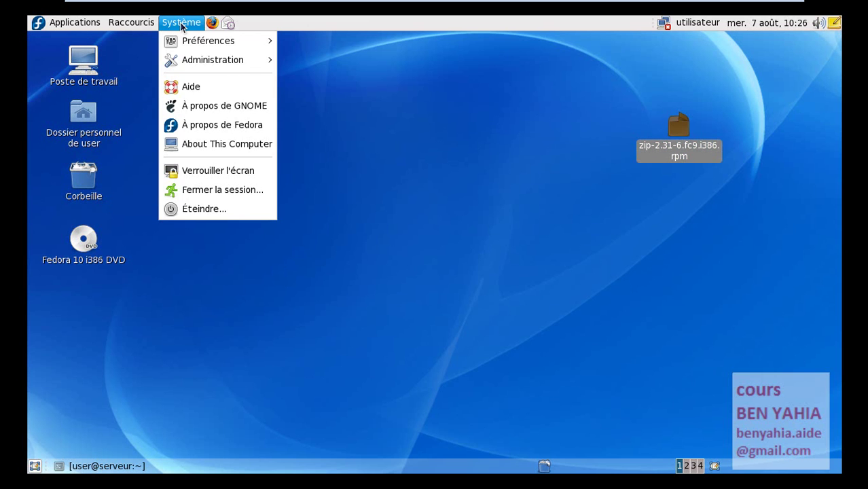
{"action": "left_click", "coordinate": [211, 190]}
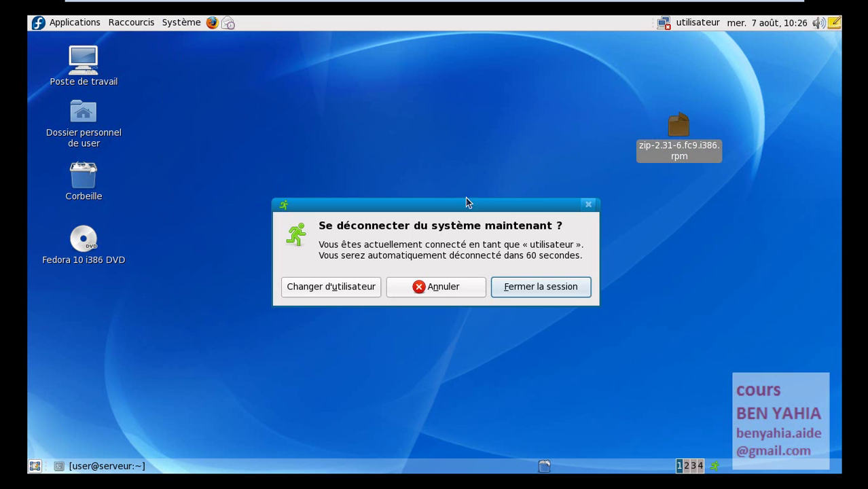
Confirm the logout, then enter the user name at the Ubuntu 9.04 login screen.
{"action": "left_click", "coordinate": [558, 287]}
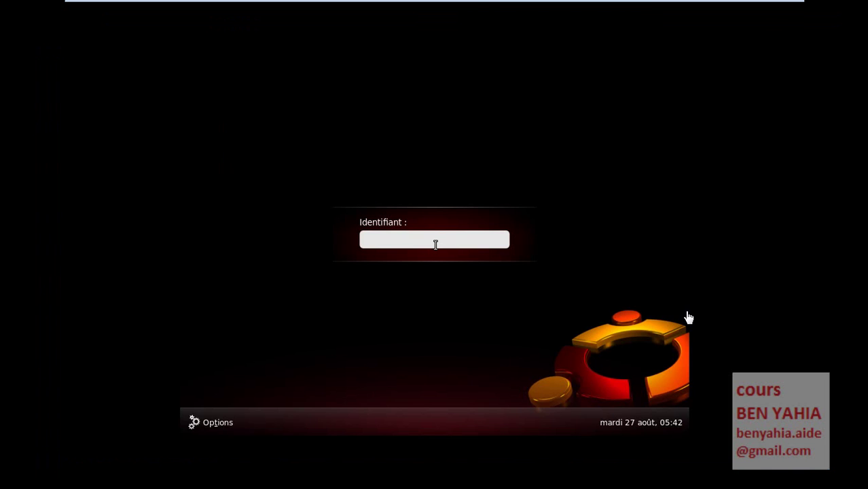
{"action": "left_click", "coordinate": [408, 249]}
{"action": "type", "text": "user"}
{"action": "key", "text": "Return"}
Sign in with the account password and bring up the top-panel session menu.
{"action": "type", "text": "********"}
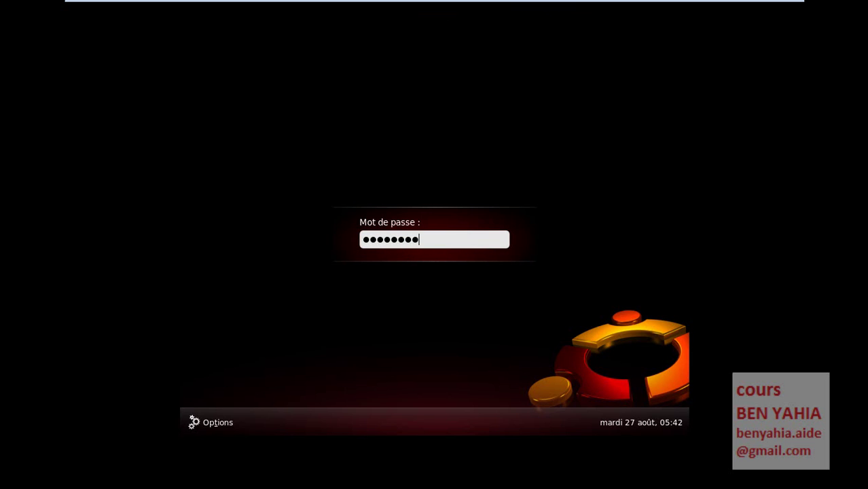
{"action": "key", "text": "Return"}
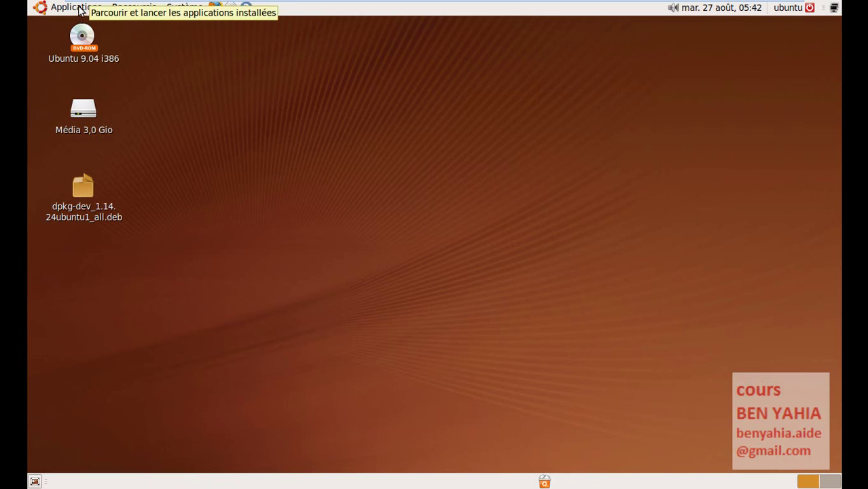
{"action": "left_click", "coordinate": [795, 8]}
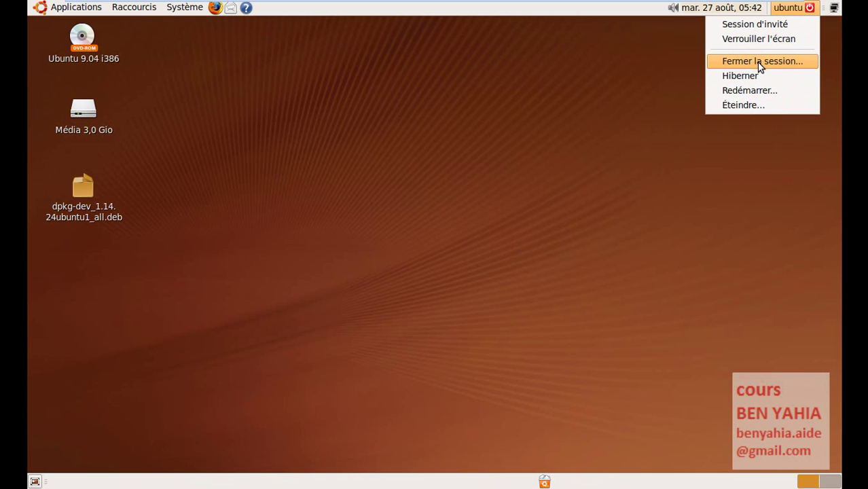
Launch a terminal from Applications > Accessoires > Terminal.
{"action": "left_click", "coordinate": [76, 8]}
{"action": "left_click", "coordinate": [76, 8]}
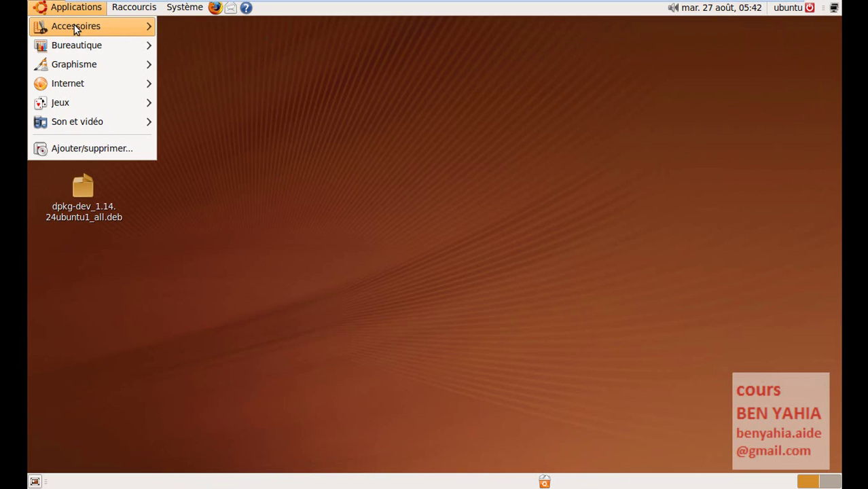
{"action": "mouse_move", "coordinate": [75, 31]}
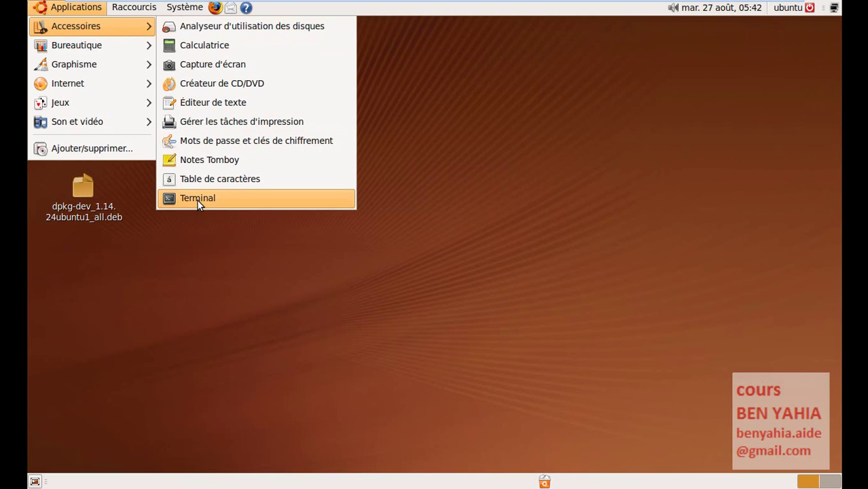
{"action": "left_click", "coordinate": [196, 199]}
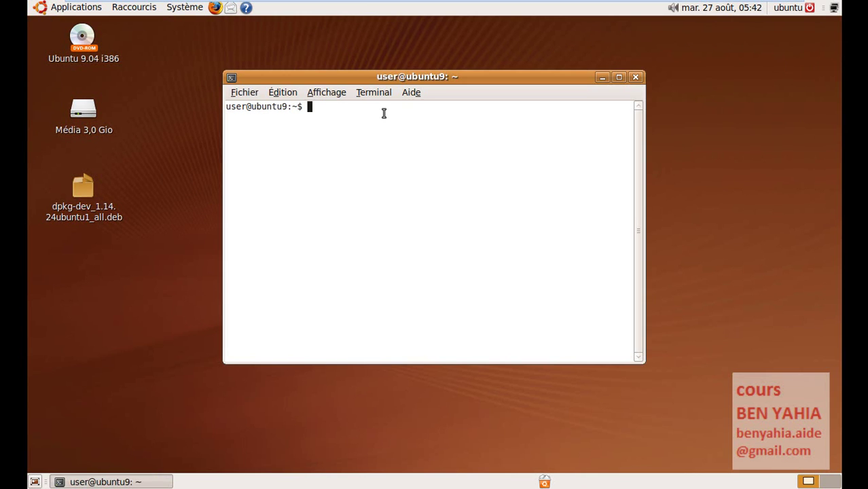
Become root with su root and the root password, then exit back to the user shell.
{"action": "type", "text": "su root"}
{"action": "key", "text": "Return"}
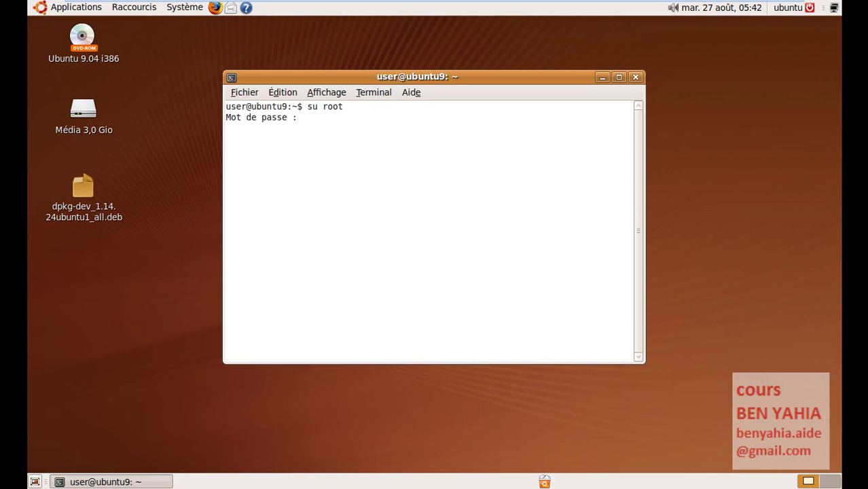
{"action": "key", "text": "Return"}
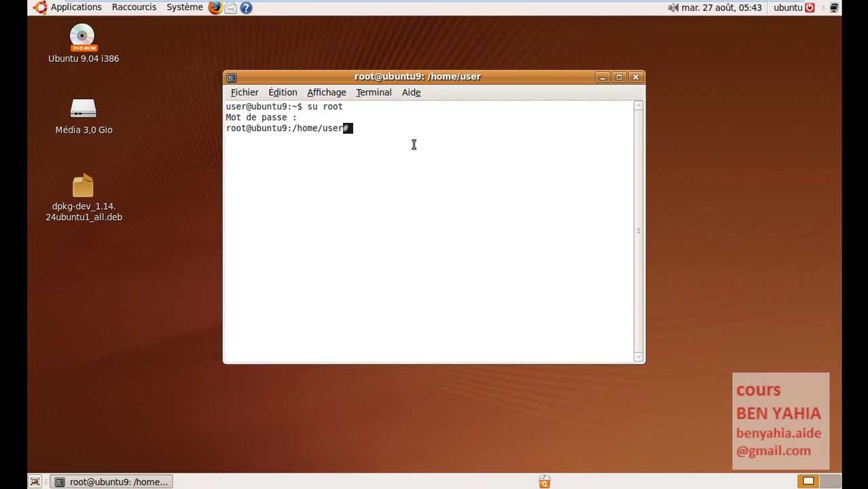
{"action": "key", "text": "BackSpace"}
{"action": "type", "text": "exit"}
{"action": "key", "text": "Return"}
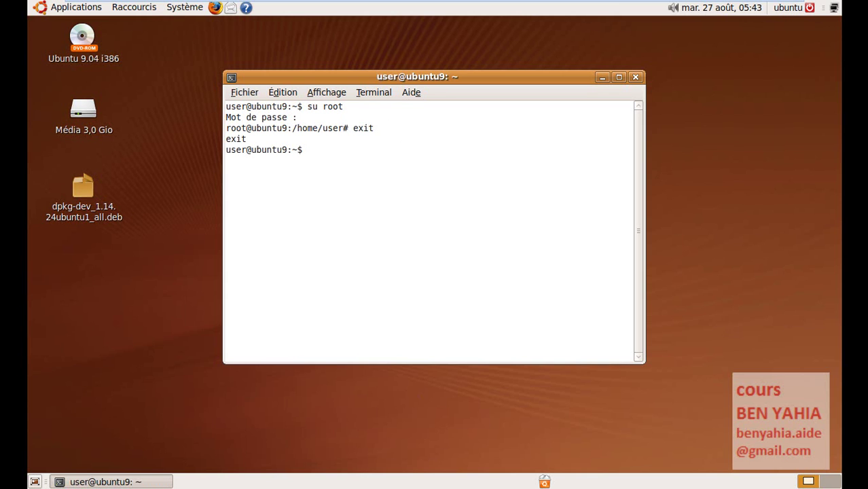
Log out via the user menu's Fermer la session… and confirm Fermer la session.
{"action": "left_click", "coordinate": [787, 8]}
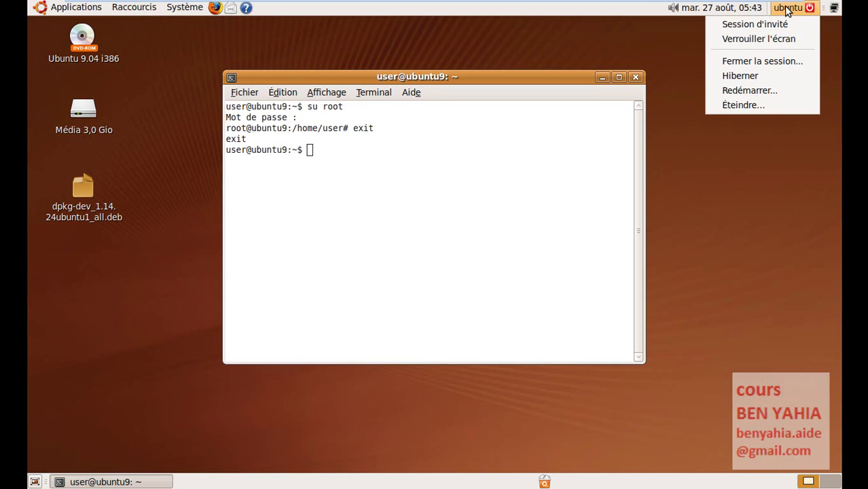
{"action": "left_click", "coordinate": [762, 61]}
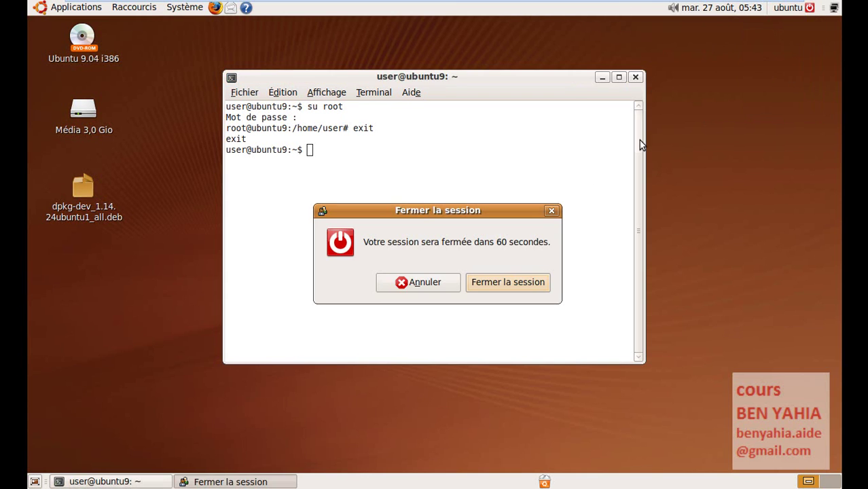
{"action": "left_click", "coordinate": [506, 284]}
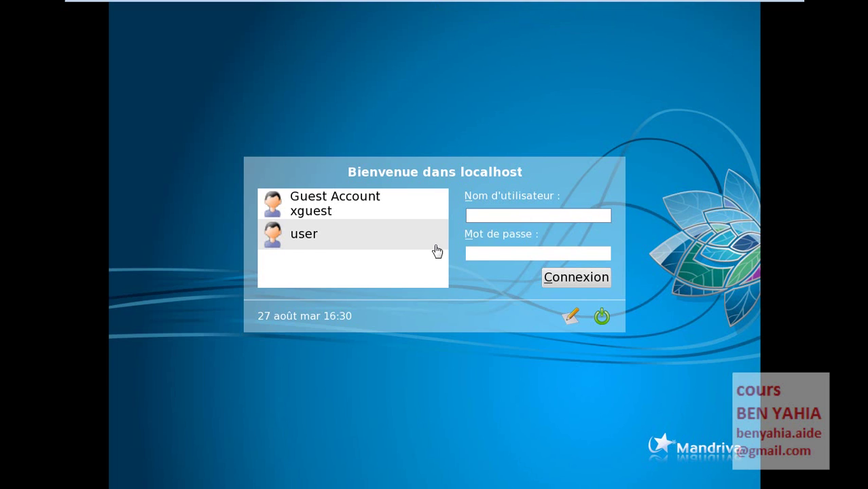
Sign in to the Mandriva login screen with the regular user name and password.
{"action": "left_click", "coordinate": [506, 216]}
{"action": "type", "text": "user"}
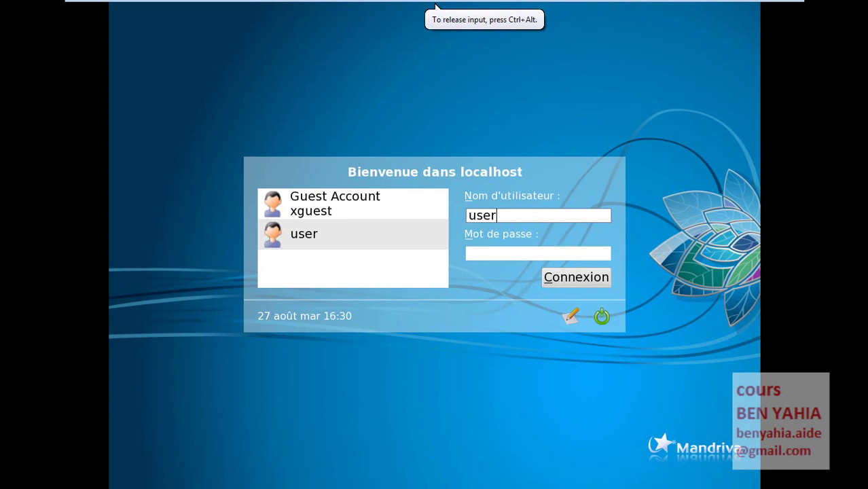
{"action": "key", "text": "Tab"}
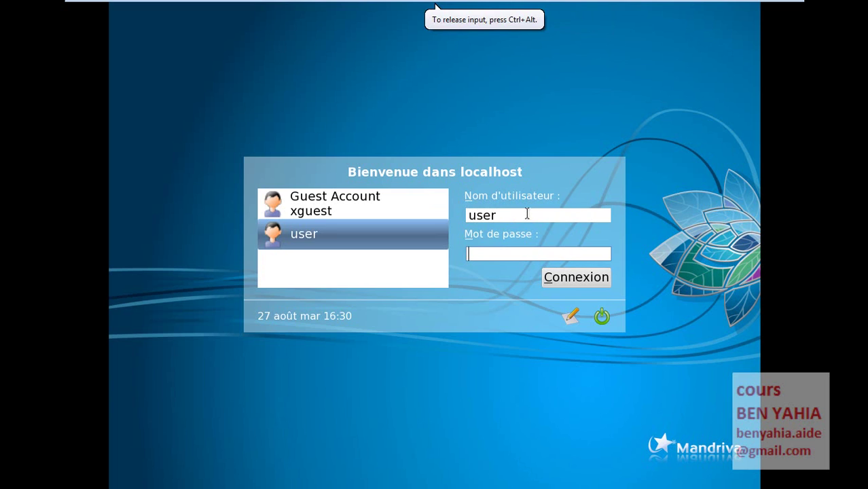
{"action": "type", "text": "********"}
{"action": "key", "text": "Return"}
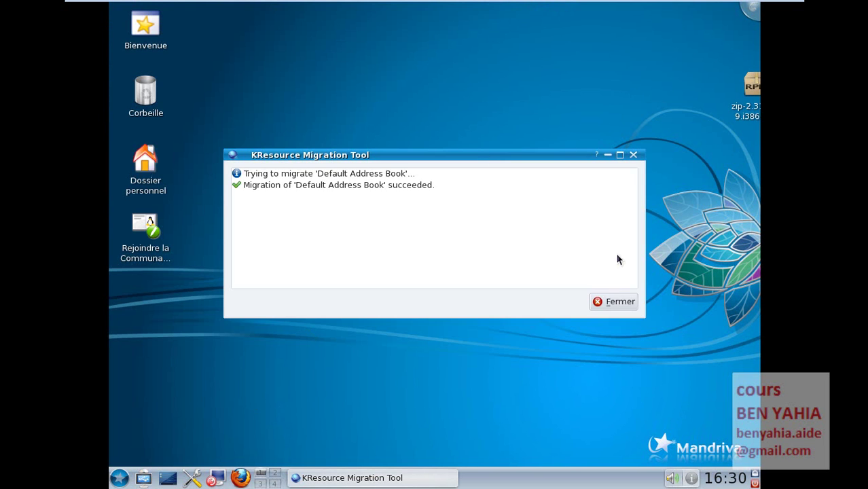
Close the KResource Migration Tool notice and dismiss the application launcher unused.
{"action": "left_click", "coordinate": [613, 301]}
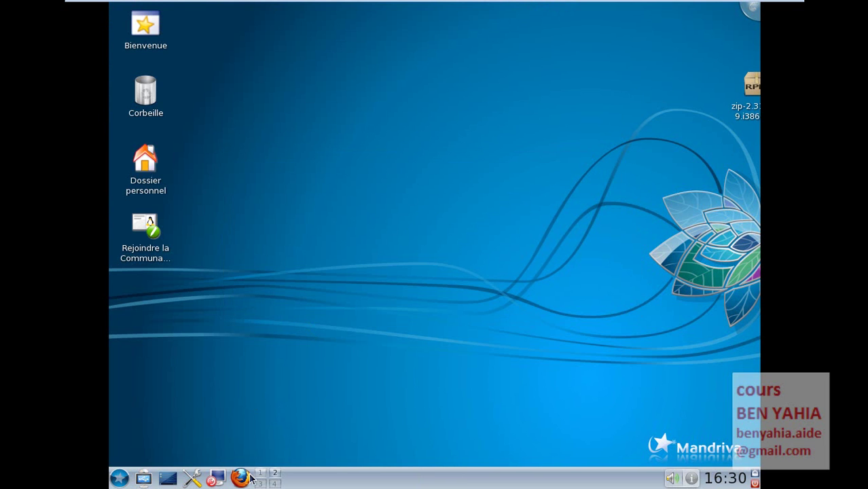
{"action": "left_click", "coordinate": [120, 478]}
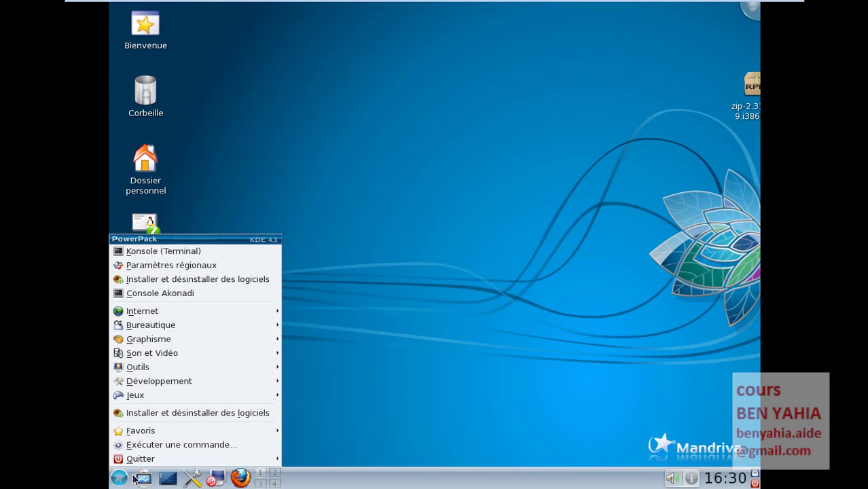
{"action": "mouse_move", "coordinate": [171, 458]}
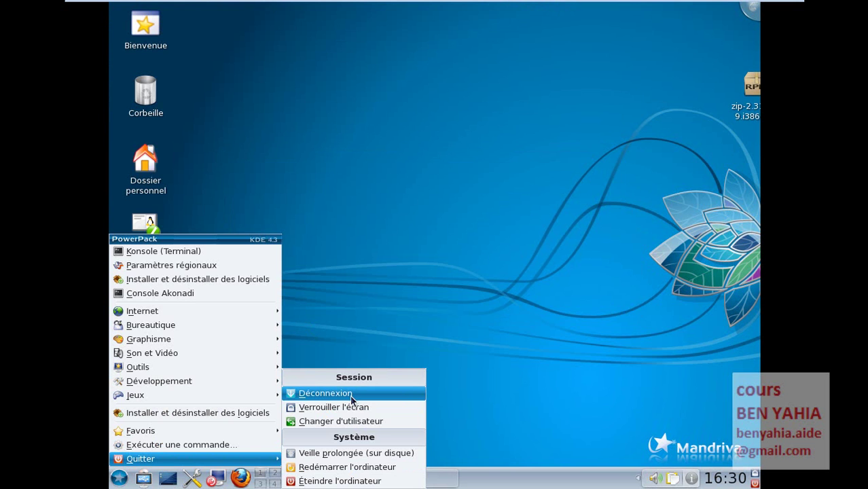
{"action": "left_click", "coordinate": [341, 183]}
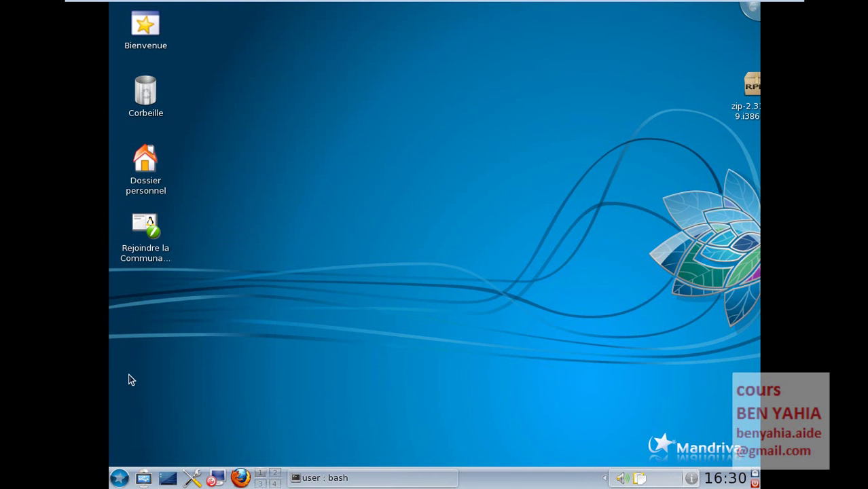
Open and close the home folder in Dolphin, then bring up the application launcher.
{"action": "left_click", "coordinate": [154, 176]}
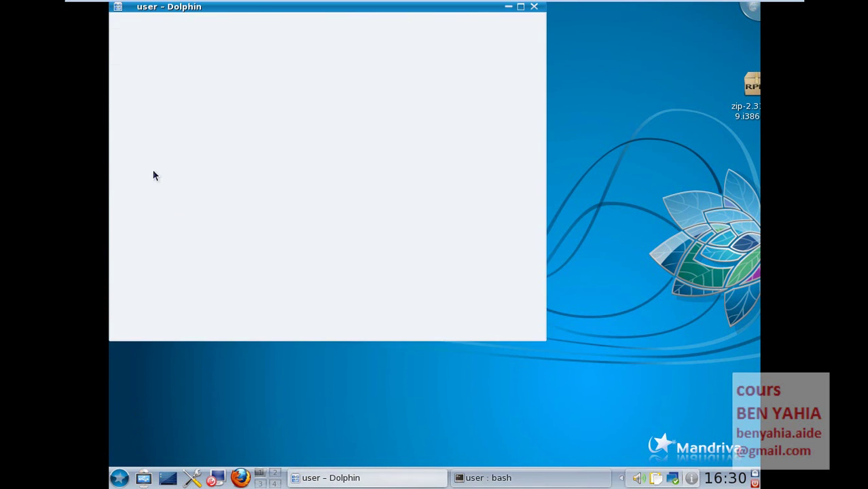
{"action": "left_click", "coordinate": [534, 6]}
{"action": "left_click", "coordinate": [120, 478]}
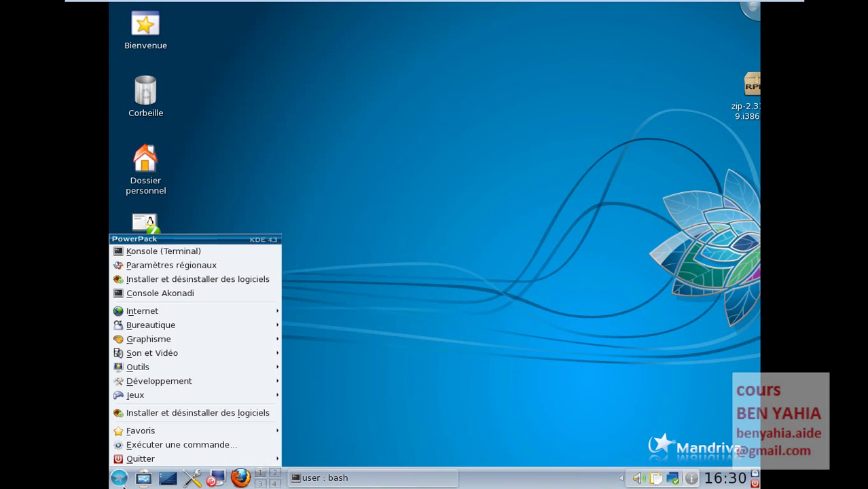
Open Konsole, run su with the root password, then run exit to return to the user prompt.
{"action": "left_click", "coordinate": [199, 251]}
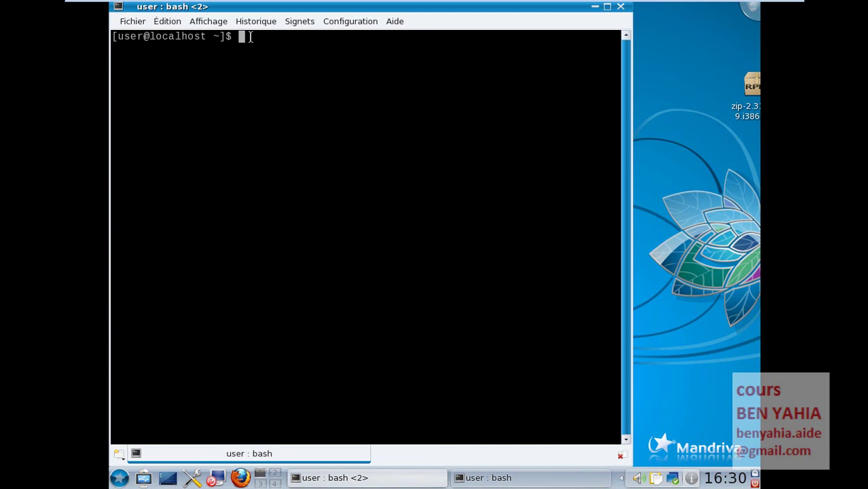
{"action": "type", "text": "su"}
{"action": "key", "text": "Return"}
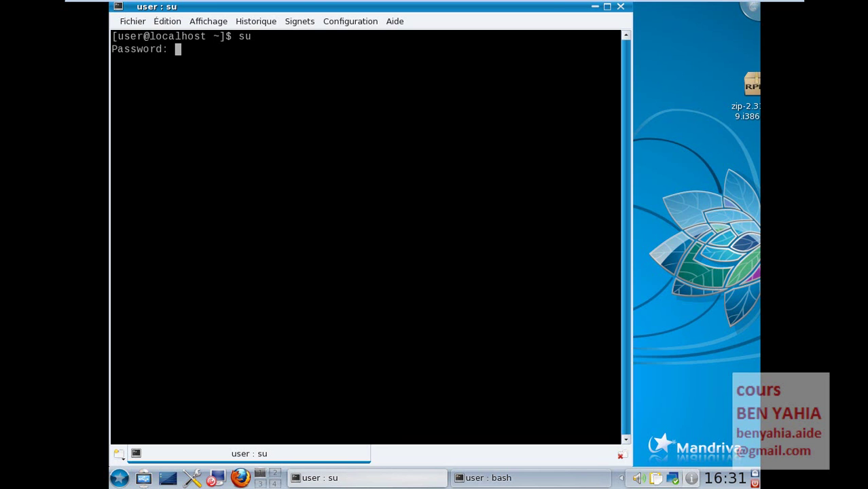
{"action": "key", "text": "Return"}
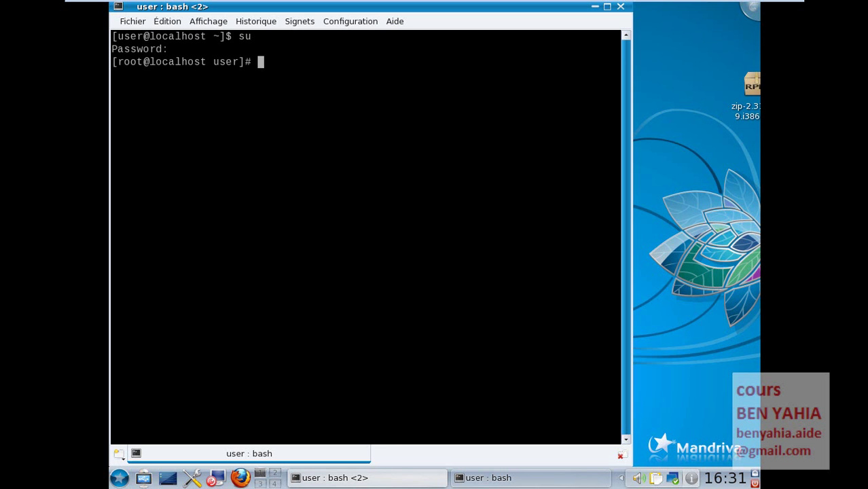
{"action": "type", "text": "exit"}
{"action": "key", "text": "Return"}
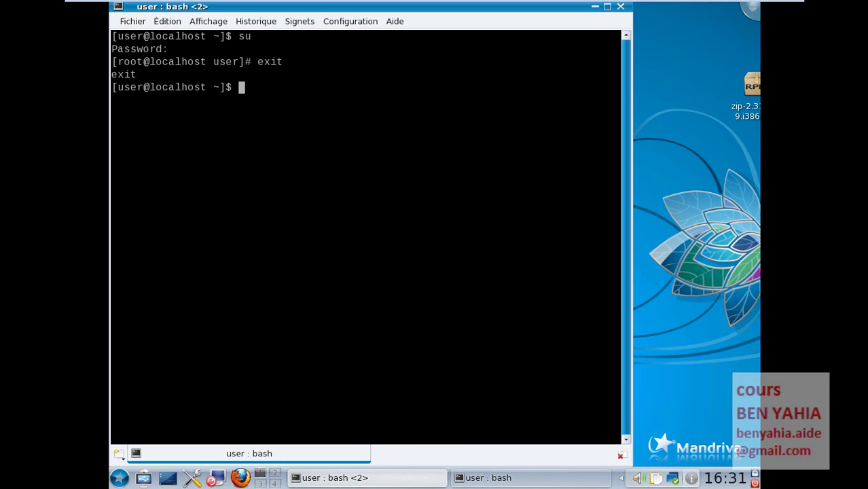
Request a logout via Quitter > Déconnexion, then dismiss the logout countdown with Escape.
{"action": "left_click", "coordinate": [121, 477]}
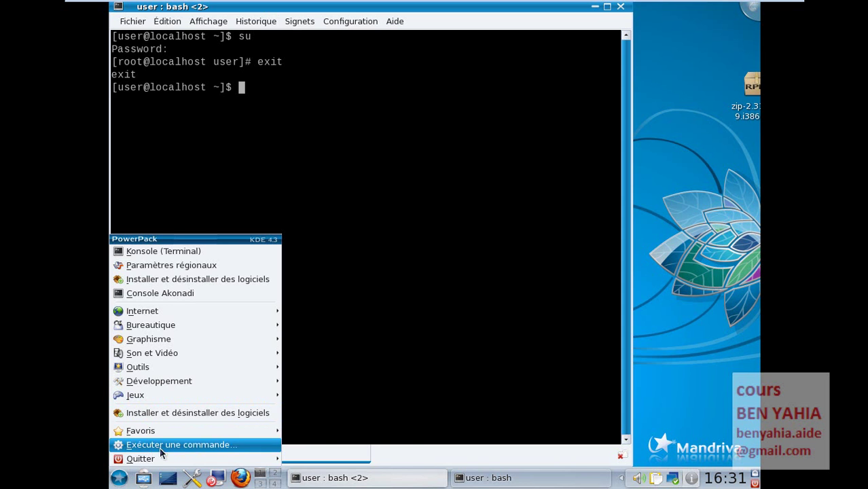
{"action": "mouse_move", "coordinate": [146, 459]}
{"action": "left_click", "coordinate": [332, 401]}
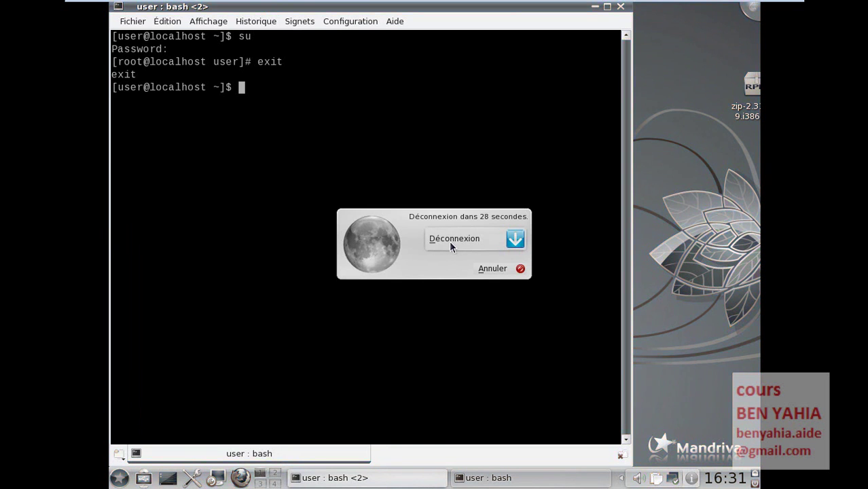
{"action": "key", "text": "Escape"}
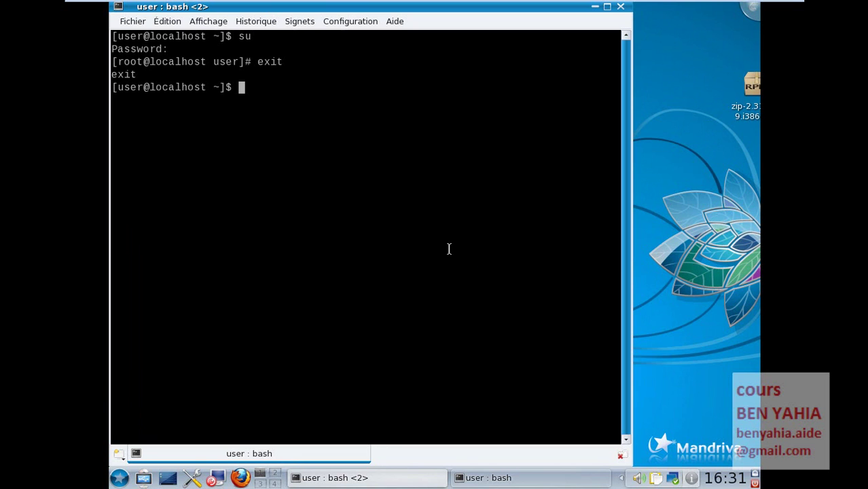
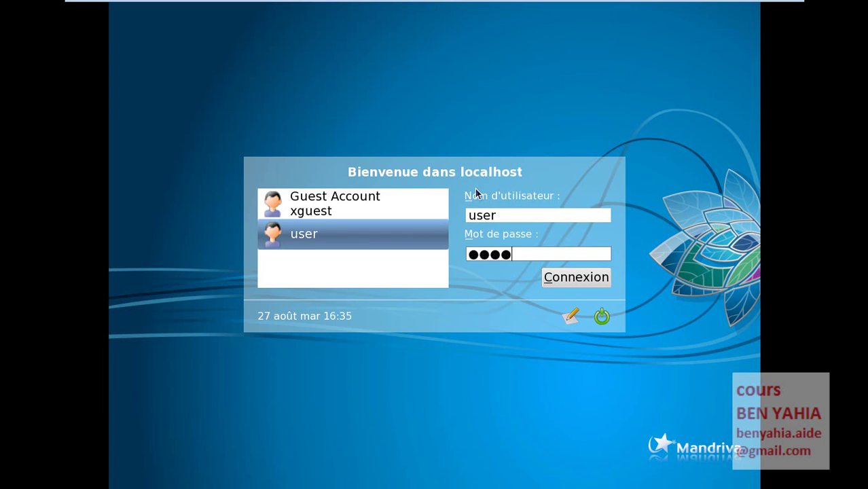
Log in to the Mandriva VM by entering the user's password.
{"action": "key", "text": "Return"}
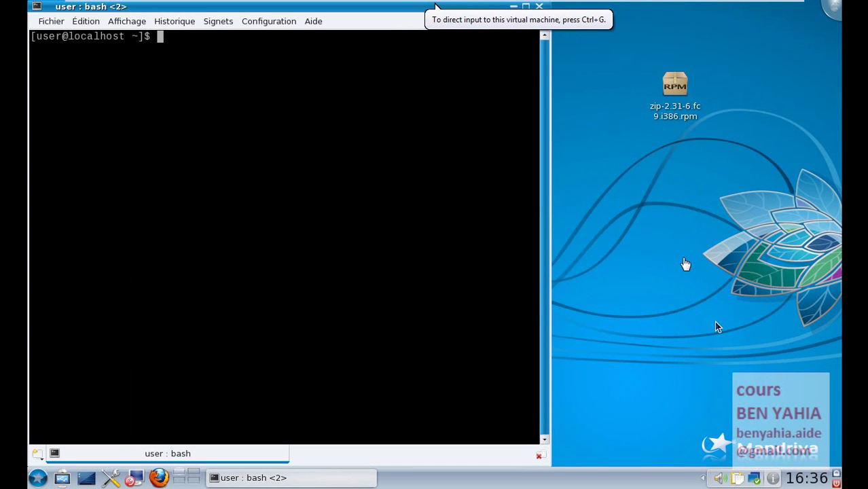
Reboot the Mandriva machine with the reboot command in Konsole.
{"action": "left_click", "coordinate": [390, 57]}
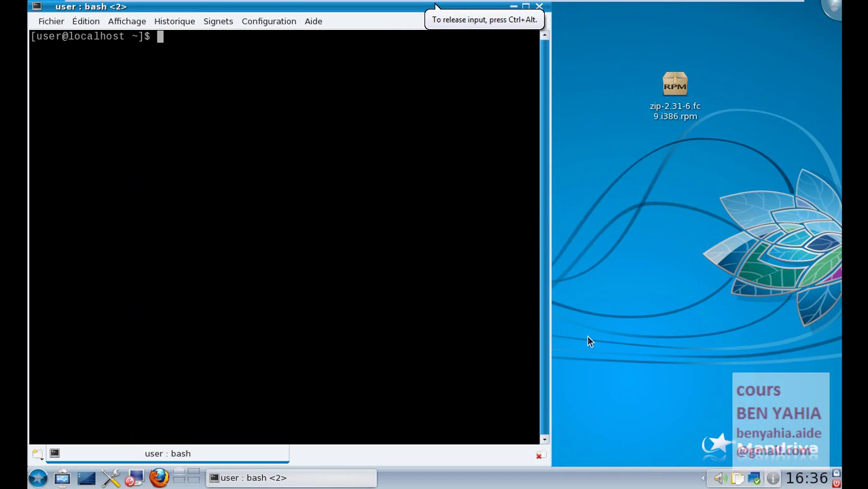
{"action": "type", "text": "reboot"}
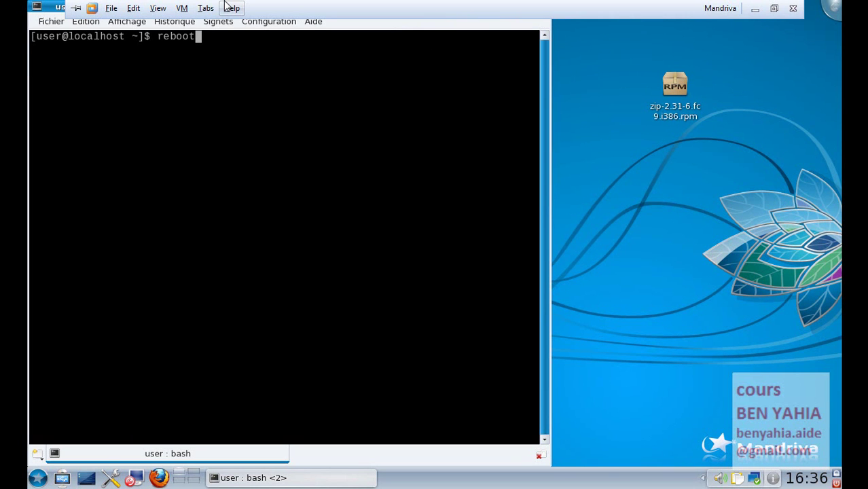
{"action": "key", "text": "Return"}
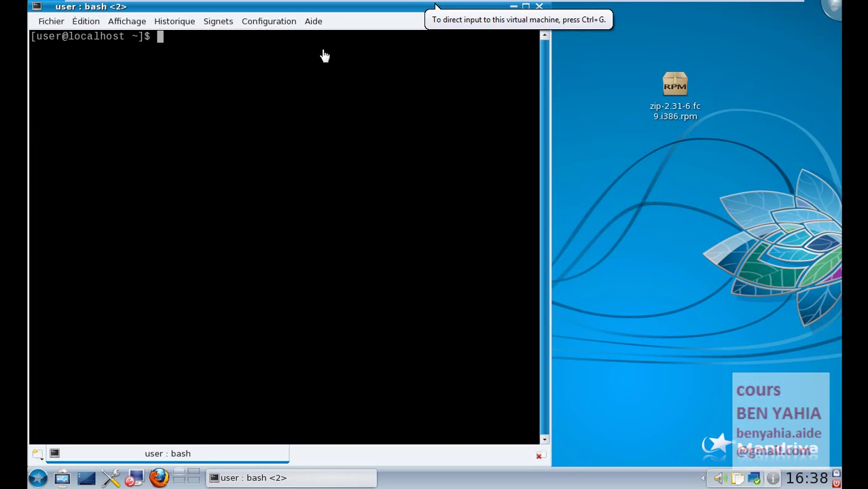
Run shutdown -r now in the terminal to request a restart.
{"action": "left_click", "coordinate": [306, 64]}
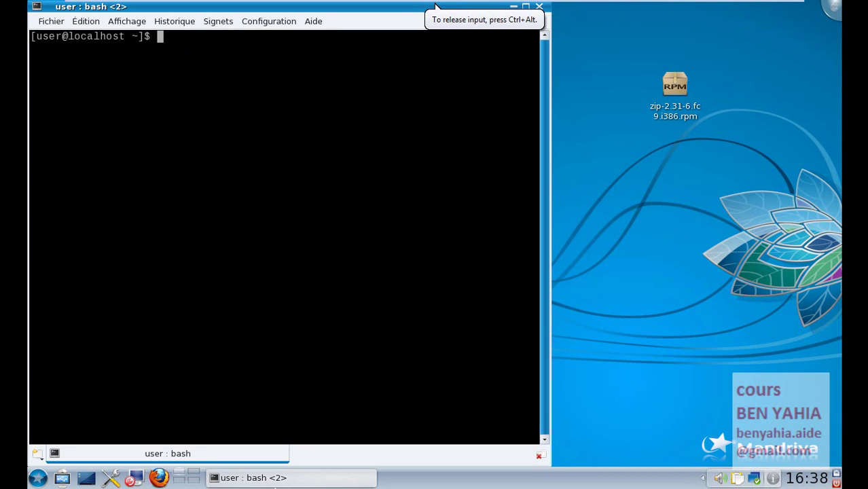
{"action": "type", "text": "shutdown"}
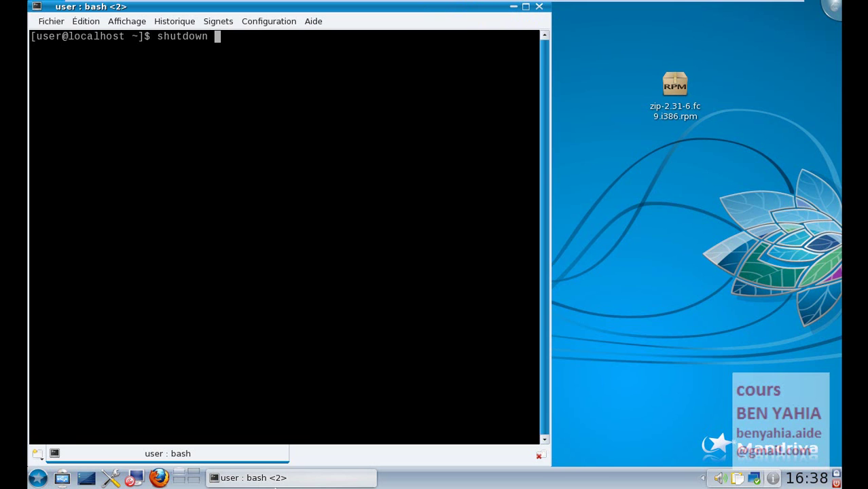
{"action": "type", "text": "-r now"}
{"action": "key", "text": "Return"}
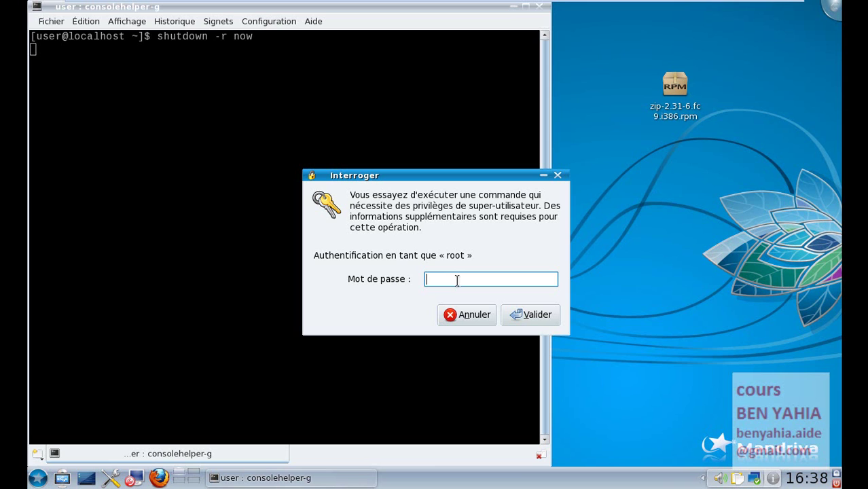
Enter the root password to authorise the Mandriva restart.
{"action": "type", "text": "••••••••"}
{"action": "key", "text": "Return"}
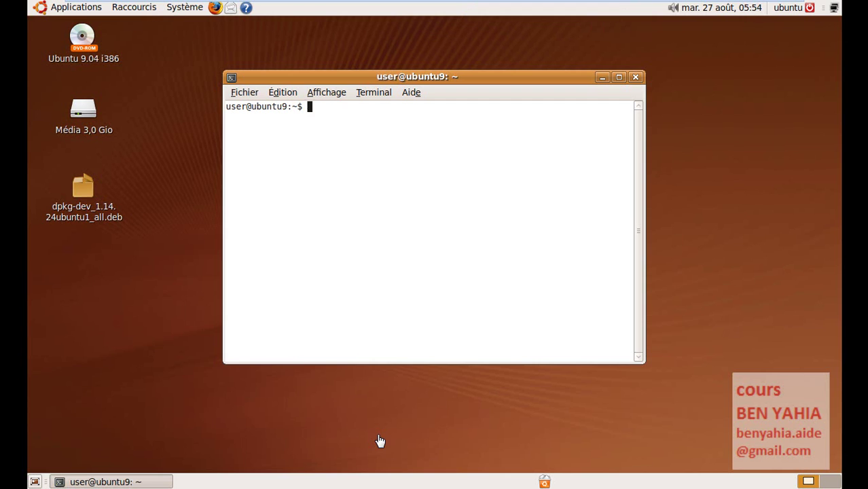
Try reboot as the ordinary user in the Ubuntu terminal.
{"action": "left_click", "coordinate": [362, 117]}
{"action": "type", "text": "ha"}
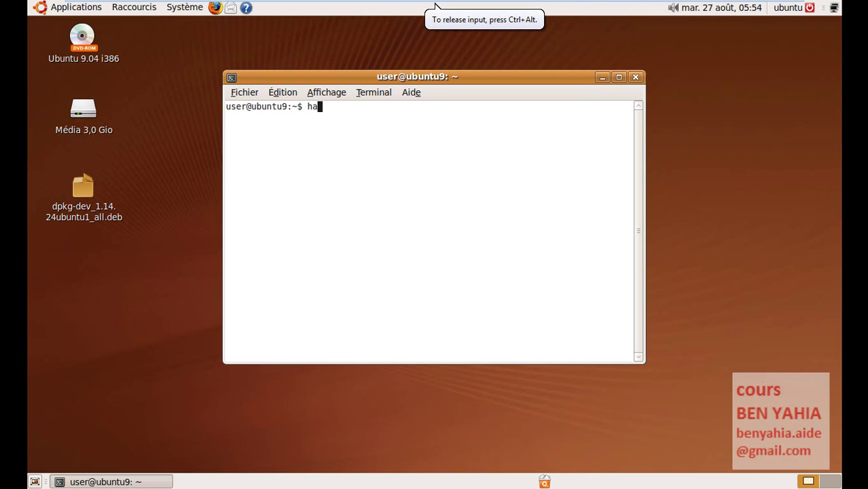
{"action": "key", "text": "BackSpace"}
{"action": "key", "text": "BackSpace"}
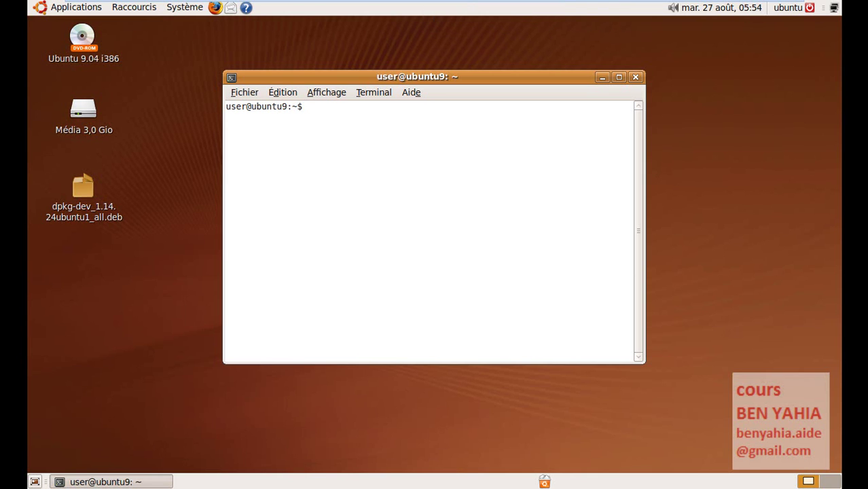
{"action": "type", "text": "reboot"}
{"action": "key", "text": "Return"}
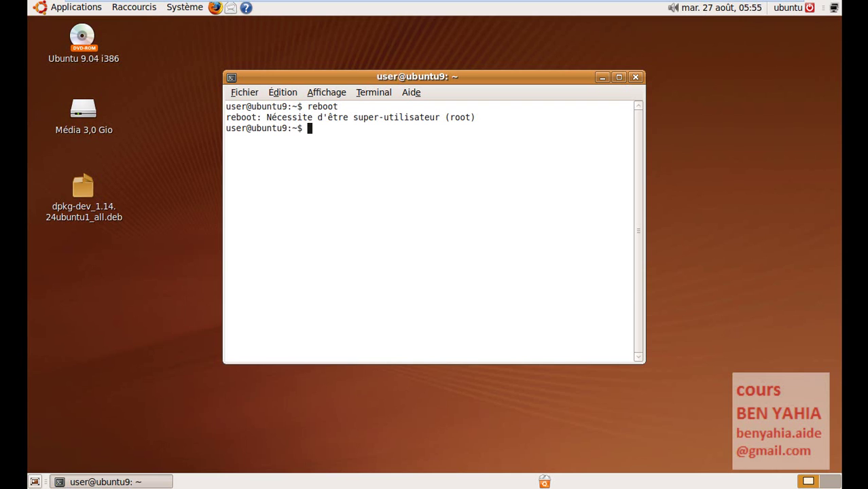
Switch to root with su and run reboot to restart Ubuntu.
{"action": "type", "text": "su"}
{"action": "key", "text": "Return"}
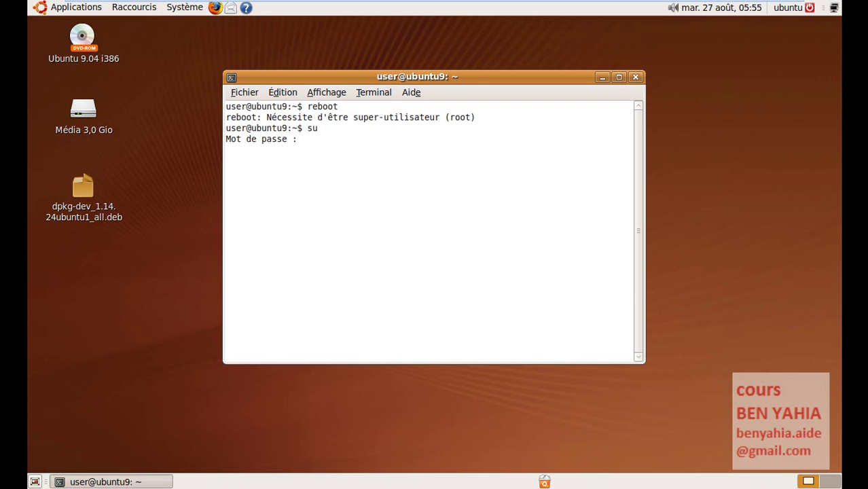
{"action": "key", "text": "Return"}
{"action": "type", "text": "reboot"}
{"action": "key", "text": "Return"}
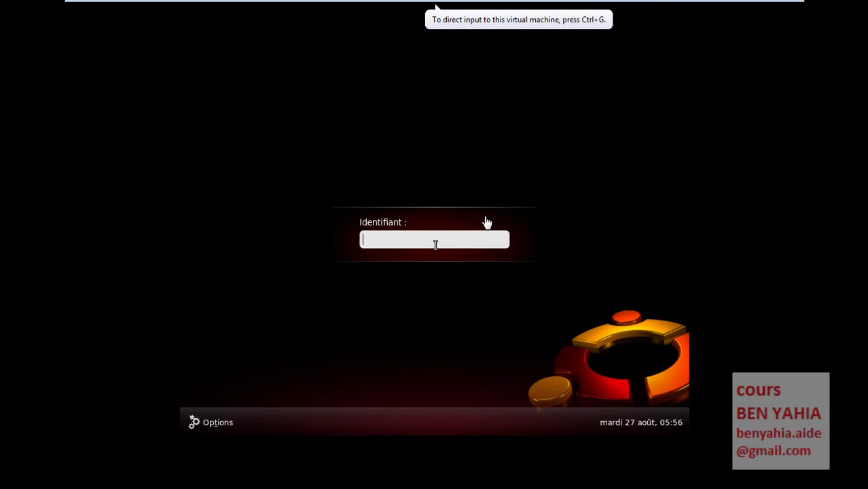
Attempt a login as user on the Ubuntu GDM screen, which fails.
{"action": "left_click", "coordinate": [490, 241]}
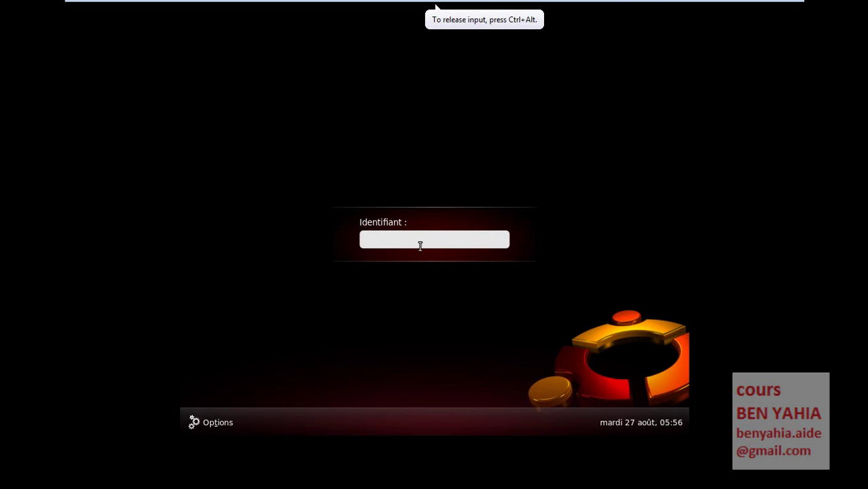
{"action": "key", "text": "Return"}
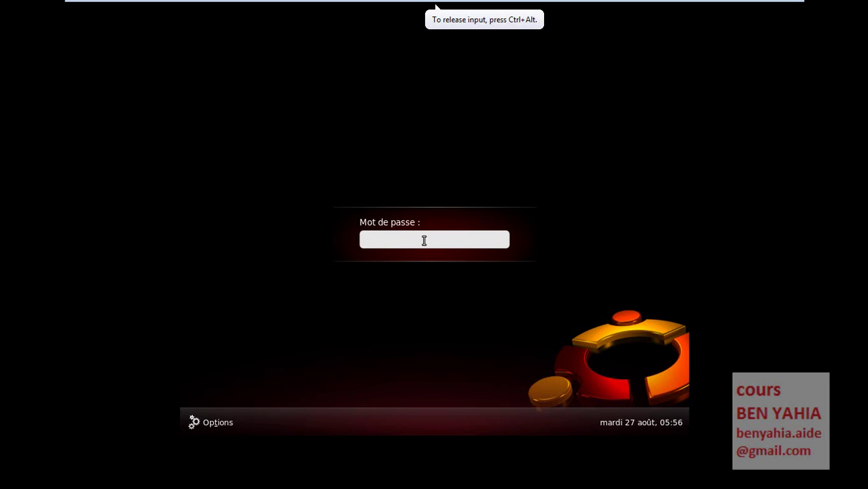
{"action": "key", "text": "Return"}
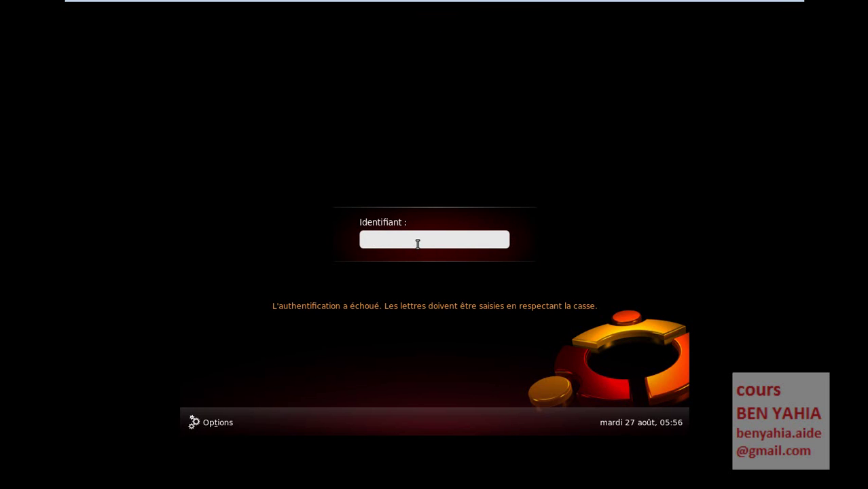
Log in again as user with the account password and return focus to the VM.
{"action": "key", "text": "Return"}
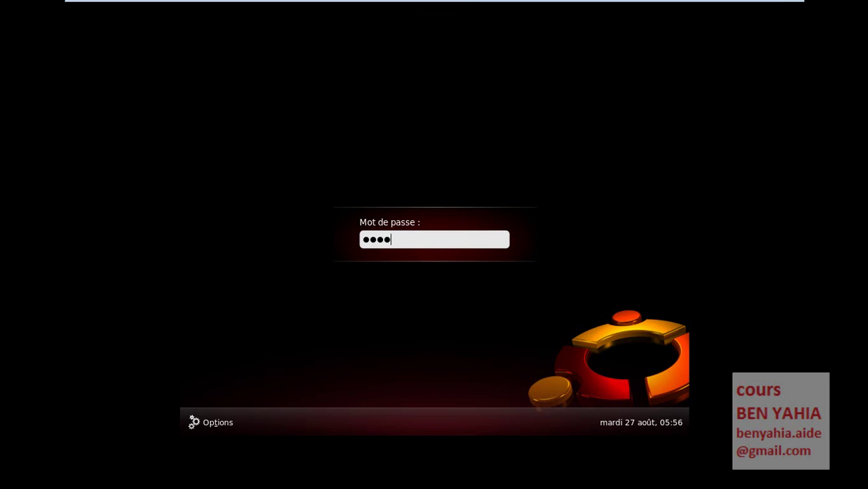
{"action": "type", "text": "user"}
{"action": "key", "text": "Return"}
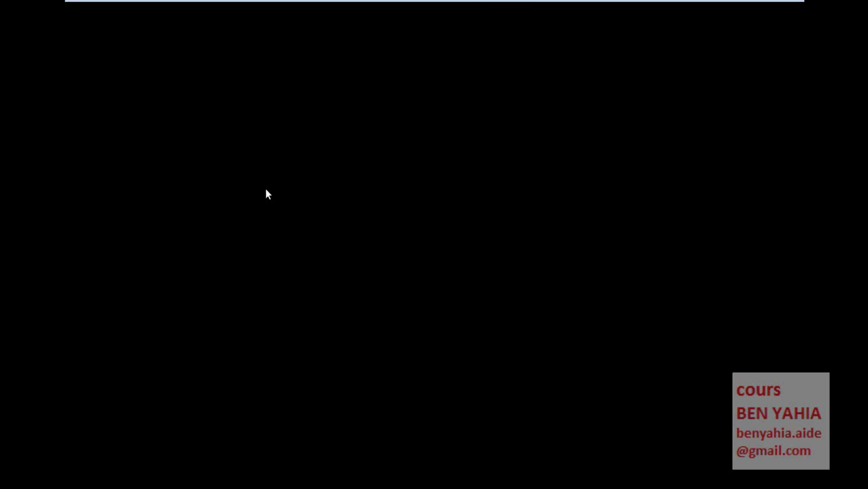
{"action": "key", "text": "ctrl+alt"}
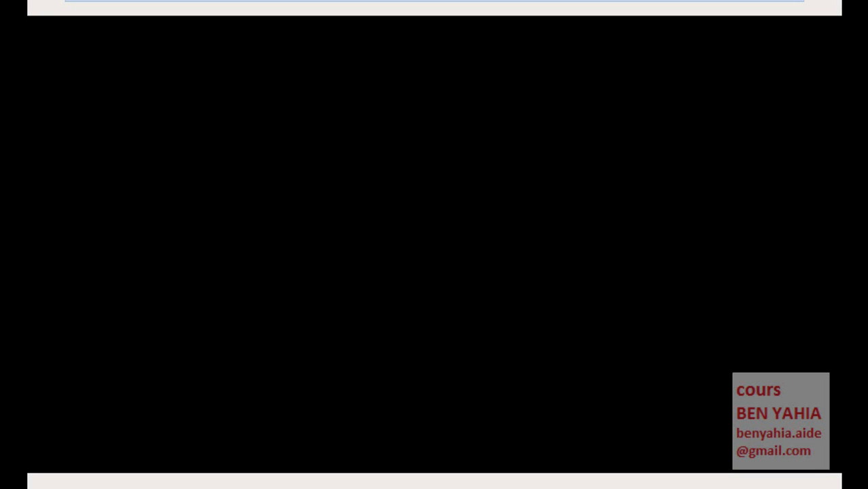
{"action": "left_click", "coordinate": [266, 193]}
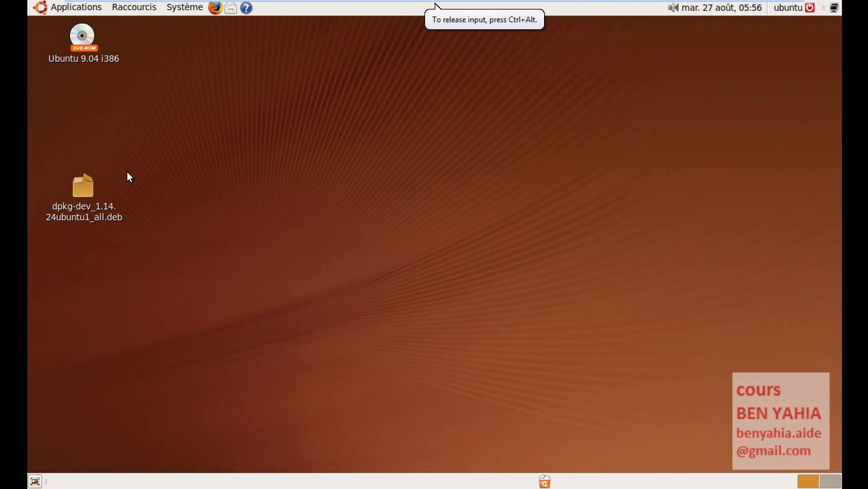
Open a new terminal and run shutdown -r now, which is refused without root.
{"action": "left_click", "coordinate": [57, 8]}
{"action": "mouse_move", "coordinate": [105, 30]}
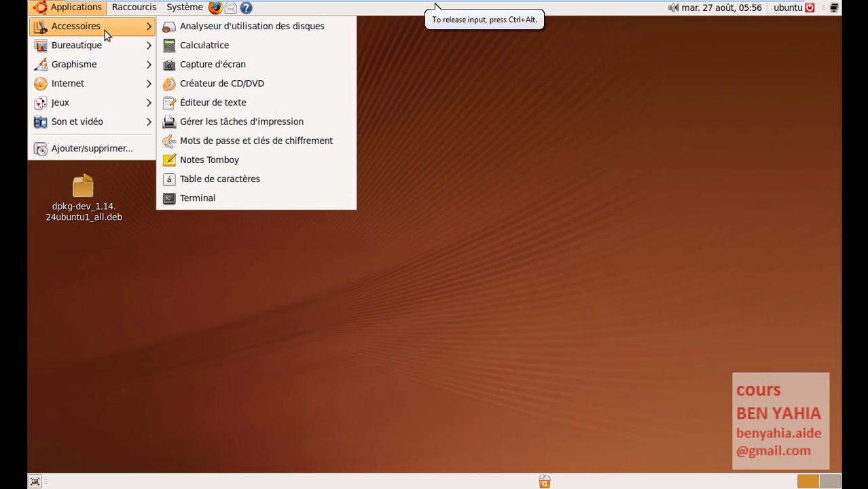
{"action": "left_click", "coordinate": [186, 202]}
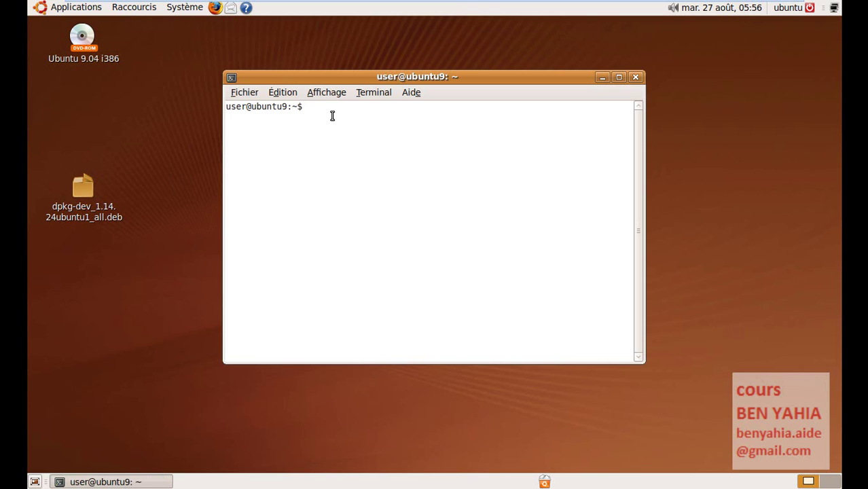
{"action": "type", "text": "shutdown -r now"}
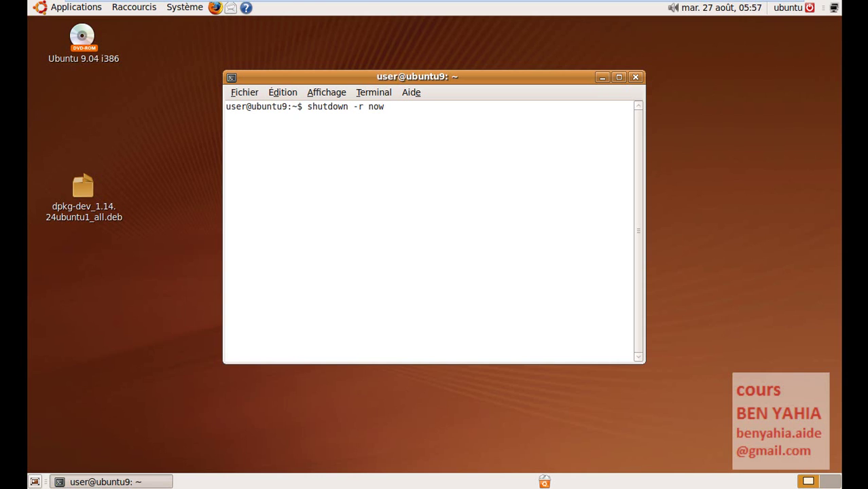
{"action": "key", "text": "Return"}
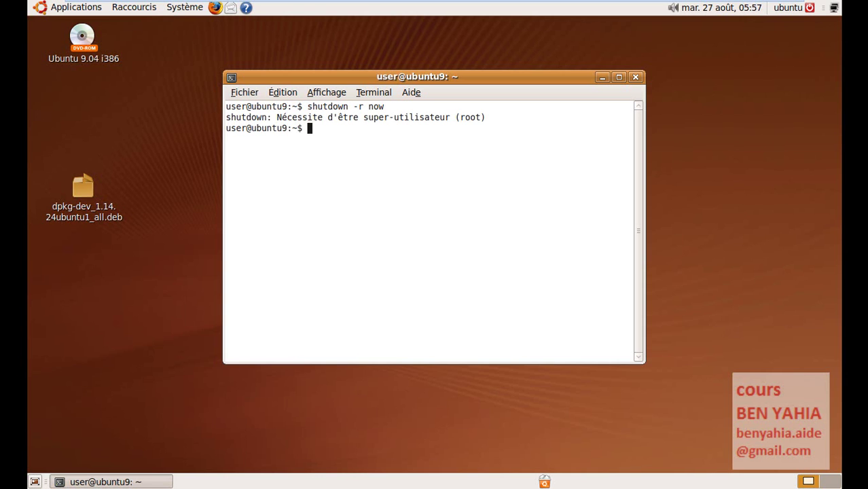
Become root with su and the root password.
{"action": "type", "text": "su"}
{"action": "key", "text": "Return"}
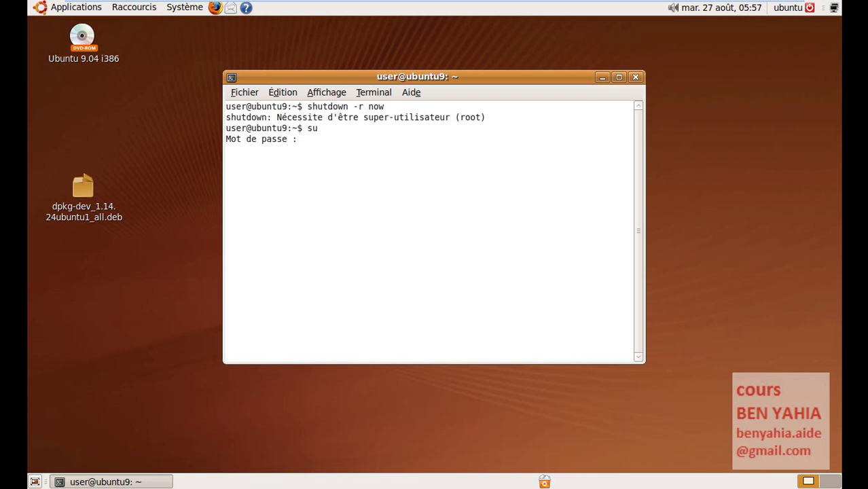
{"action": "key", "text": "Return"}
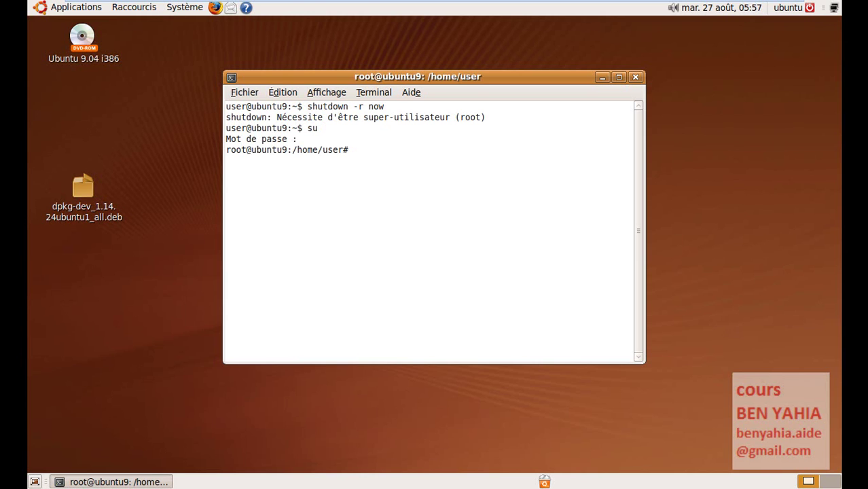
{"action": "mouse_move", "coordinate": [105, 6]}
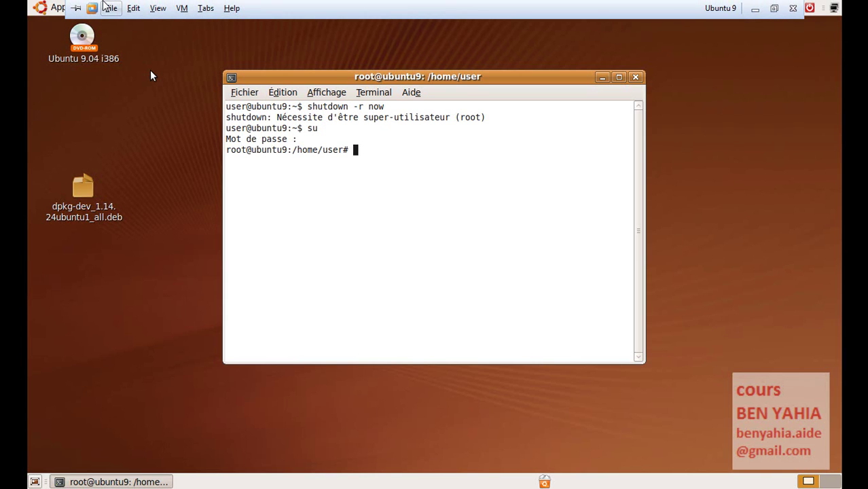
Run shutdown -r now at the root prompt to restart Ubuntu.
{"action": "type", "text": "shutdown -r"}
{"action": "type", "text": "now"}
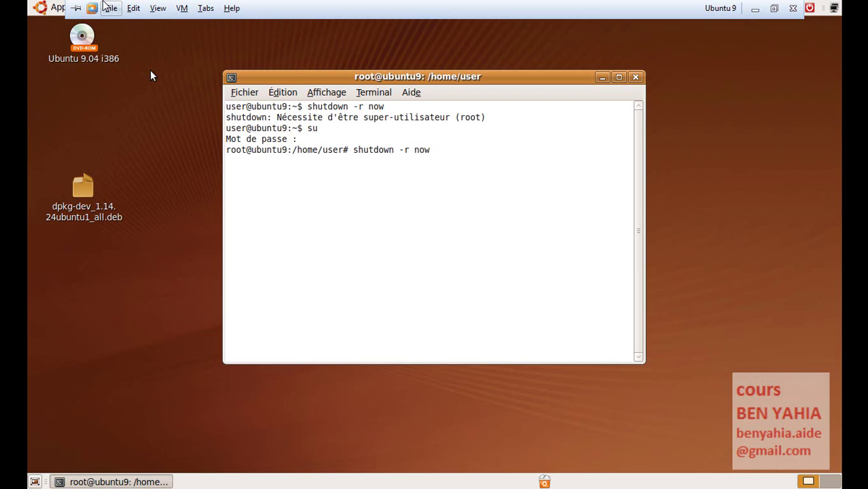
{"action": "key", "text": "Return"}
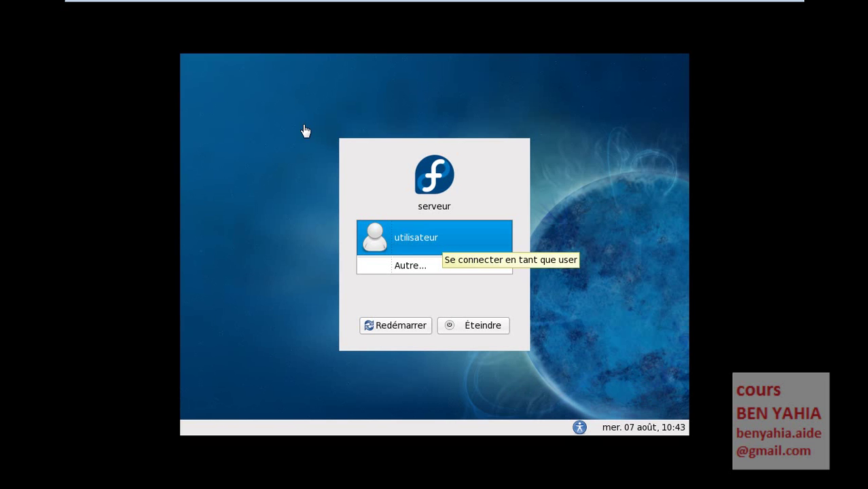
Log in to the Fedora VM's user account and open the Applications menu.
{"action": "left_click", "coordinate": [421, 244]}
{"action": "left_click", "coordinate": [417, 240]}
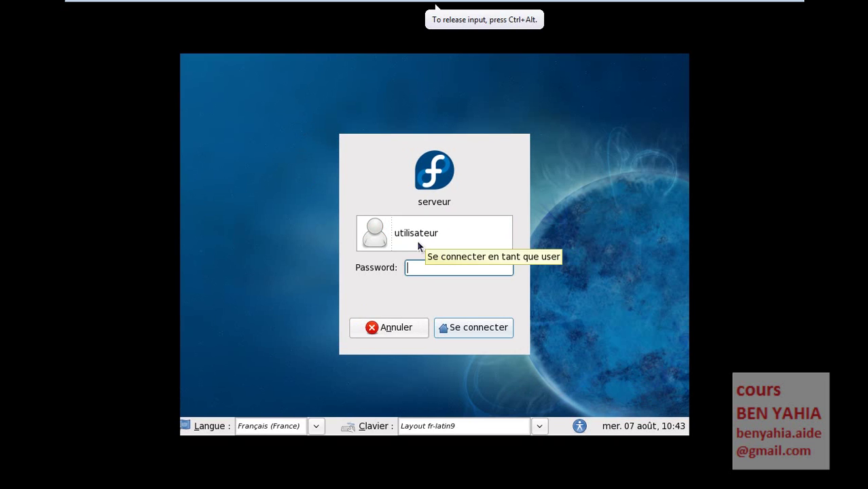
{"action": "type", "text": "****"}
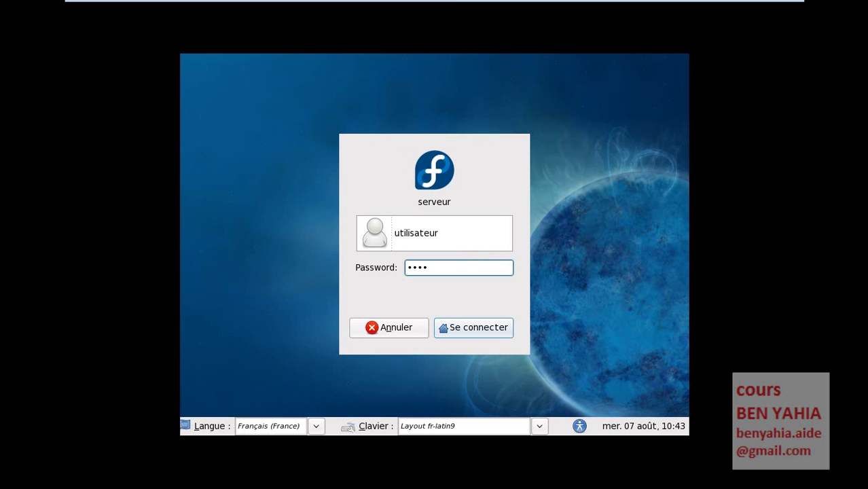
{"action": "type", "text": "****"}
{"action": "key", "text": "Return"}
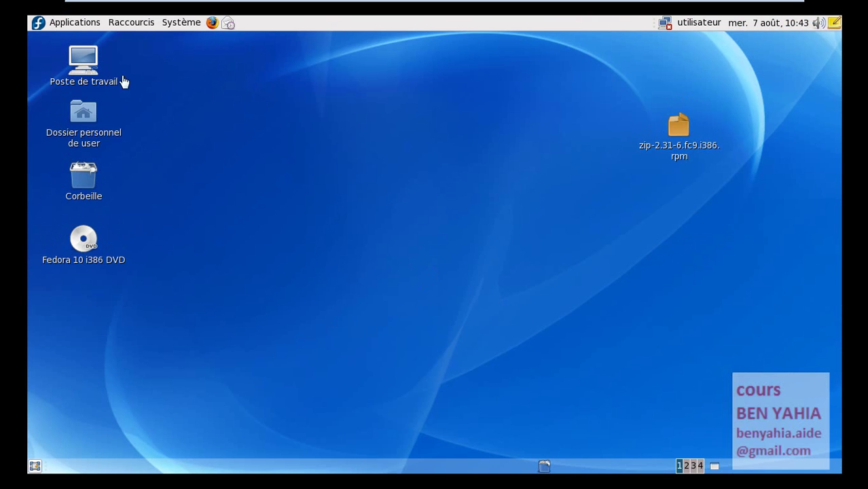
{"action": "left_click", "coordinate": [89, 28]}
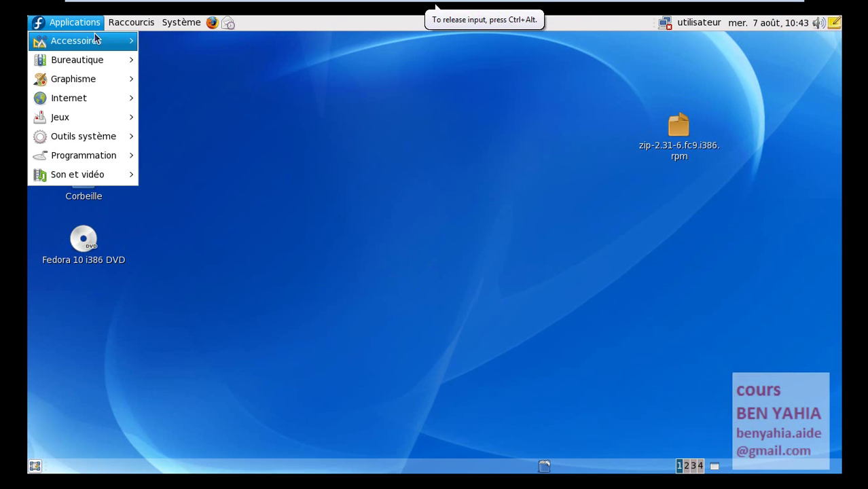
Launch a Terminal from Outils système, run halt, then switch to the 'Arrêt et redémarrage du système' slide.
{"action": "mouse_move", "coordinate": [101, 139]}
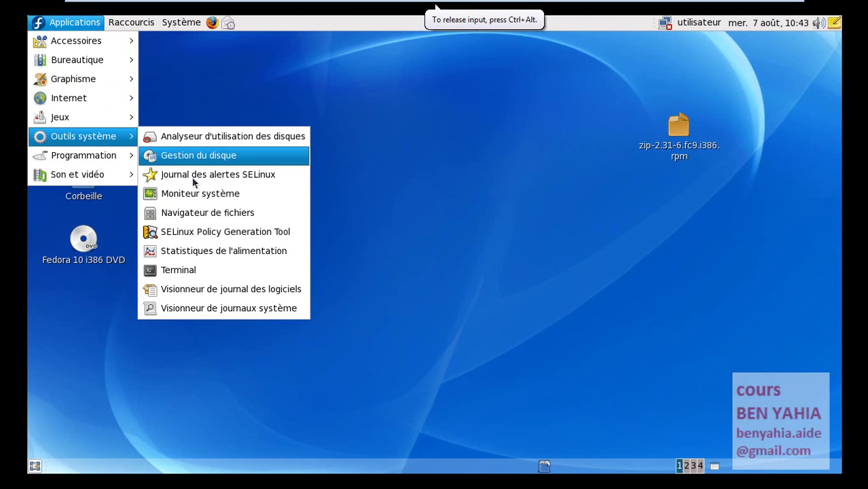
{"action": "left_click", "coordinate": [188, 268]}
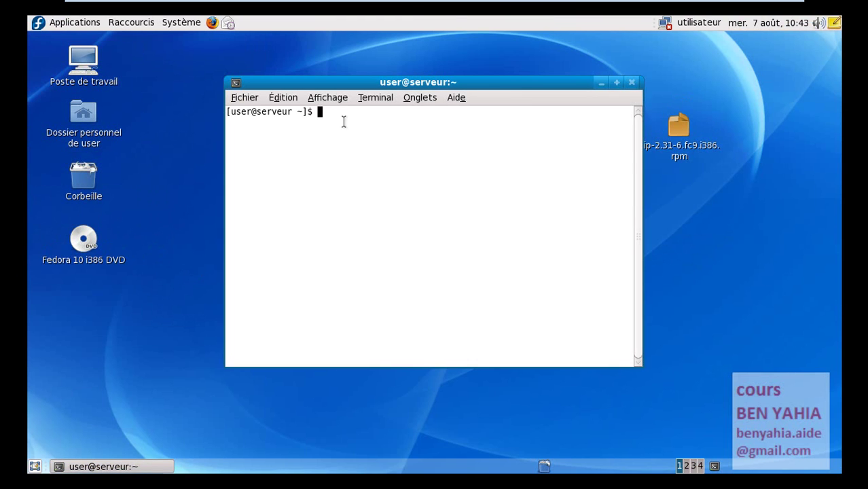
{"action": "type", "text": "halt"}
{"action": "key", "text": "Return"}
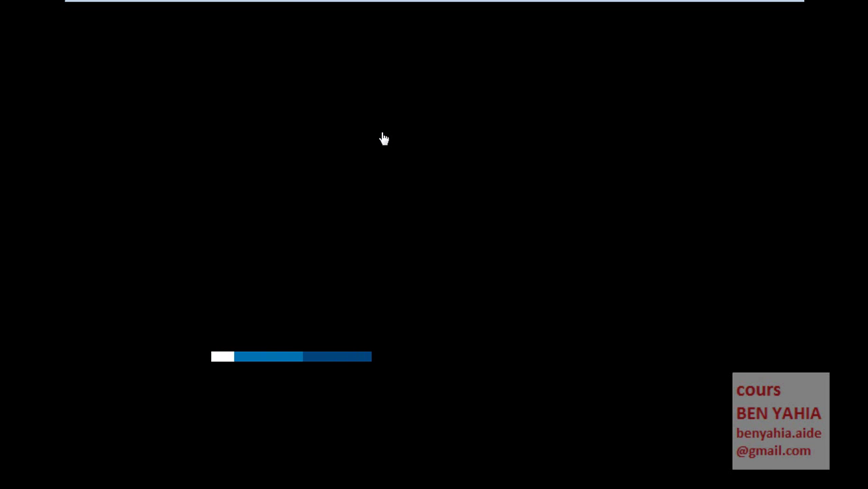
{"action": "key", "text": "alt+Tab"}
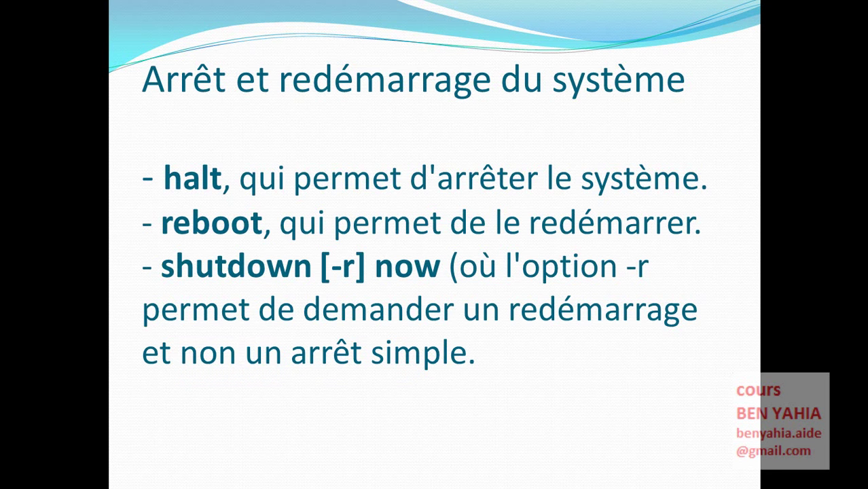
Advance to the next slide about shutdown's -r restart option.
{"action": "key", "text": "Right"}
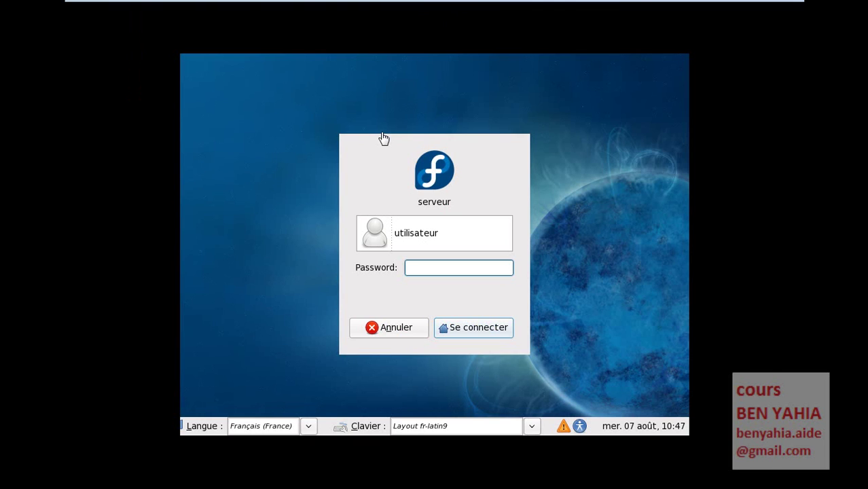
Log back in to the Fedora server with the account password.
{"action": "left_click", "coordinate": [431, 269]}
{"action": "type", "text": "••"}
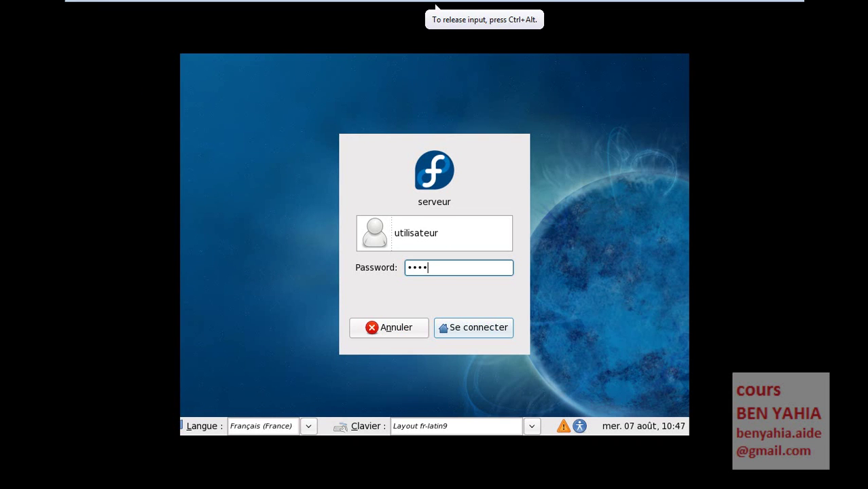
{"action": "key", "text": "Return"}
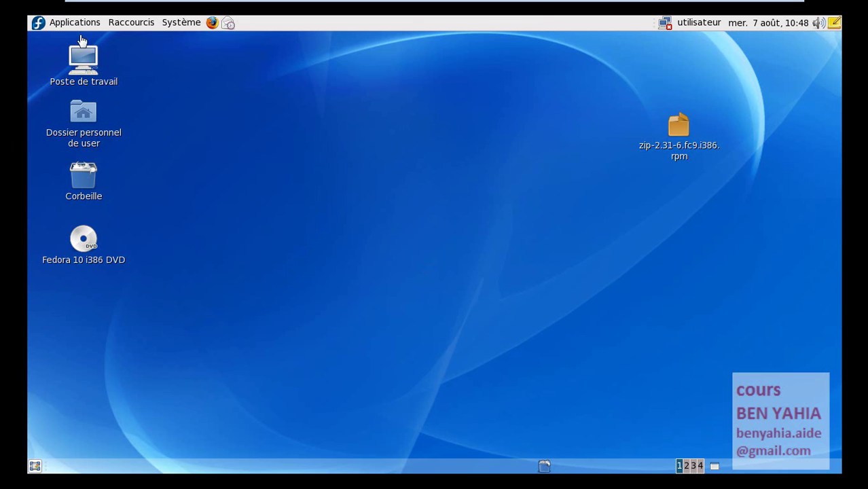
Launch a Terminal from Outils système, type man at the prompt, and maximize the window.
{"action": "left_click", "coordinate": [76, 26]}
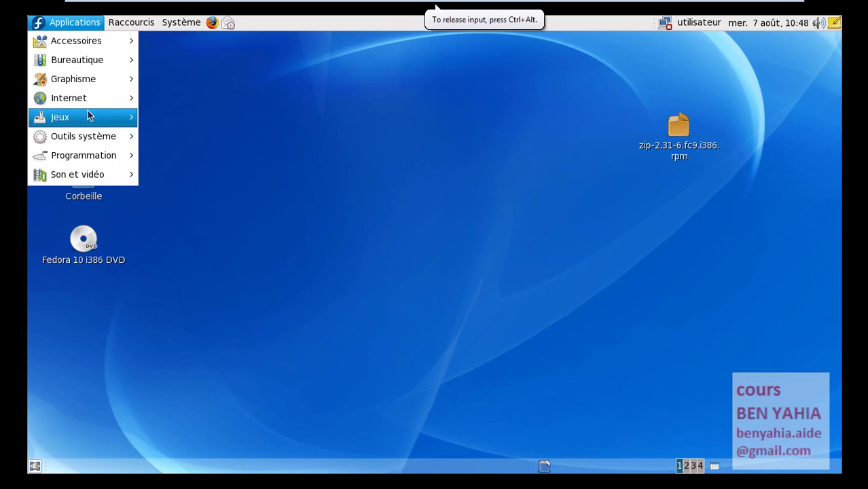
{"action": "mouse_move", "coordinate": [107, 140]}
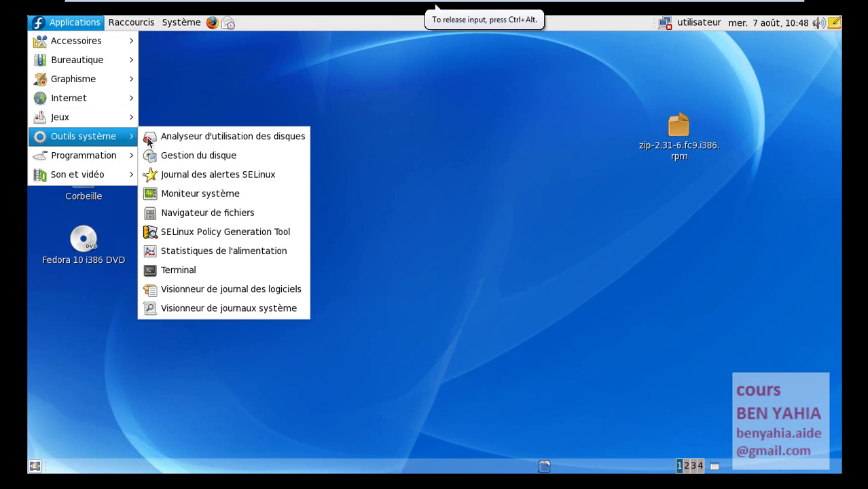
{"action": "left_click", "coordinate": [178, 270]}
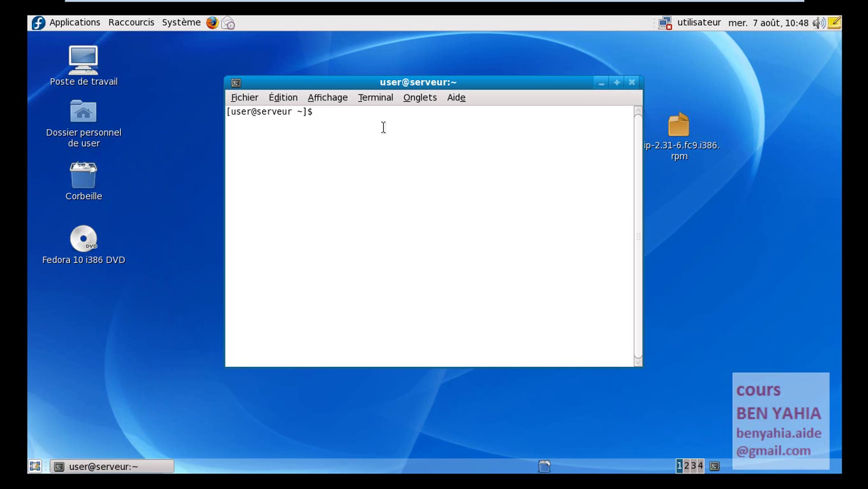
{"action": "type", "text": "man"}
{"action": "double_click", "coordinate": [313, 83]}
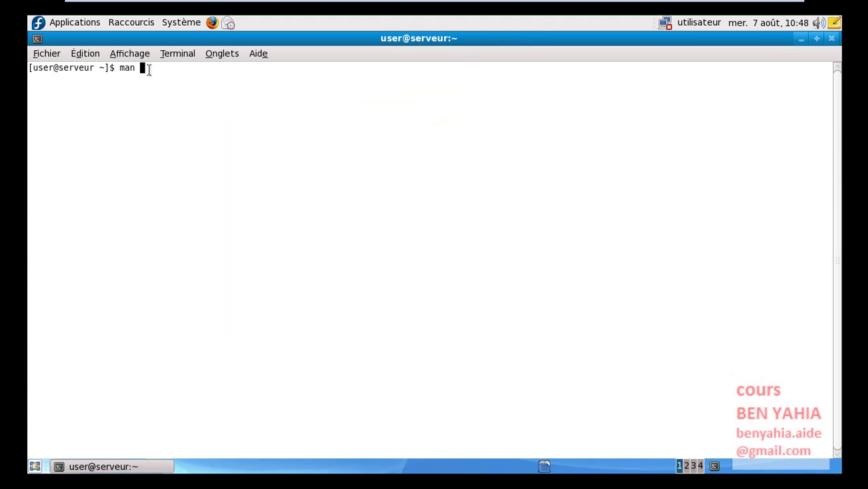
Run man halt, scroll through OPTIONS, DIAGNOSTIC and NOTES, then quit the pager.
{"action": "type", "text": "halt"}
{"action": "key", "text": "Return"}
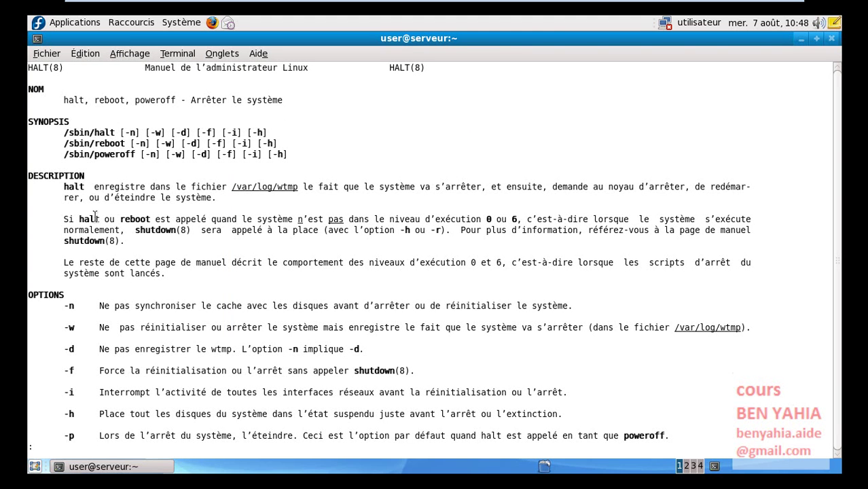
{"action": "scroll", "coordinate": [105, 250], "scroll_direction": "down", "scroll_amount": 3}
{"action": "scroll", "coordinate": [105, 250], "scroll_direction": "down", "scroll_amount": 2}
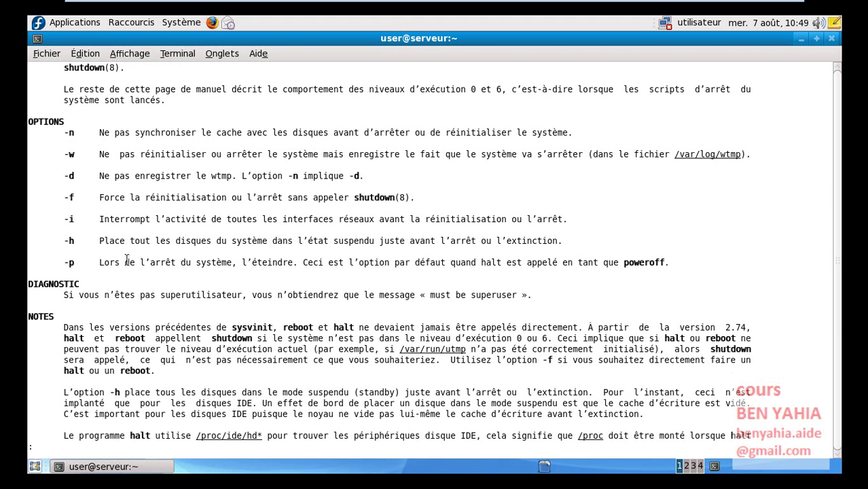
{"action": "key", "text": "q"}
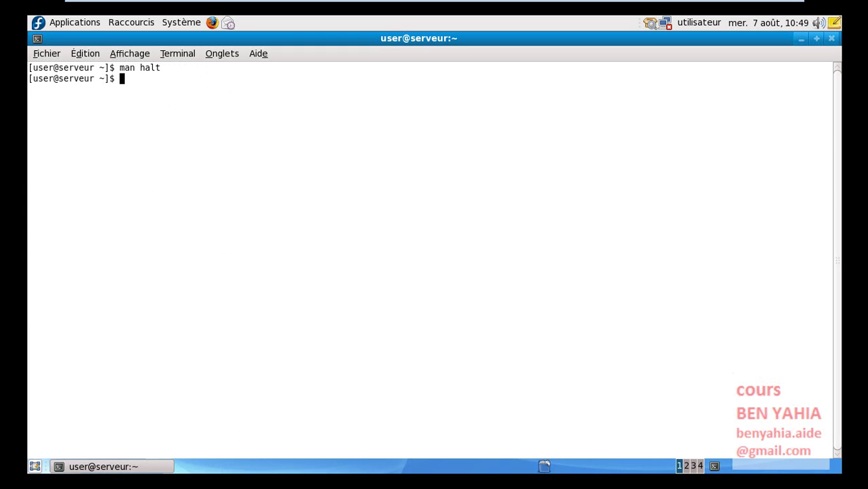
Run info halt to view its reboot(8) node, then exit the info viewer.
{"action": "type", "text": "info halt"}
{"action": "key", "text": "Return"}
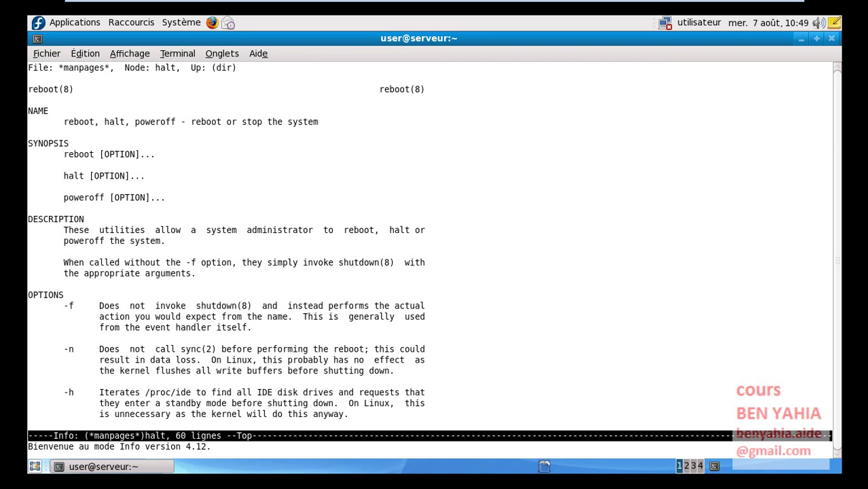
{"action": "key", "text": "q"}
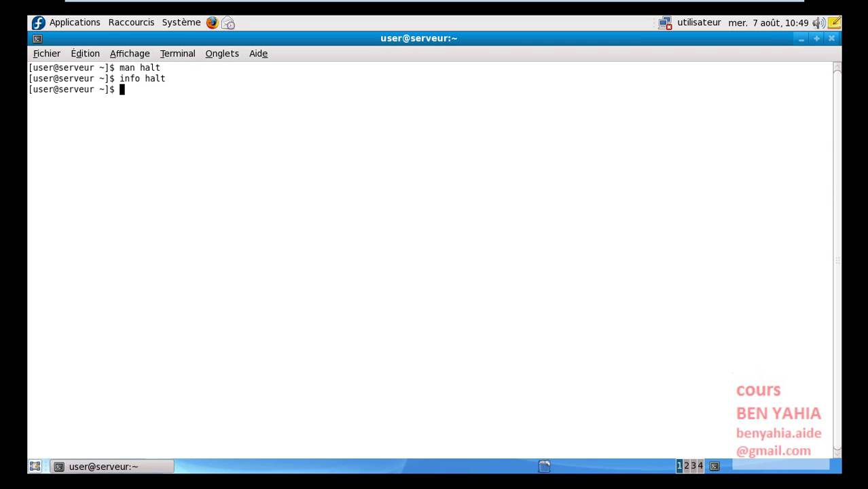
Run apropos hal, highlight the halt entry and its reboot description, then clear the screen.
{"action": "type", "text": "apropos hal"}
{"action": "key", "text": "Return"}
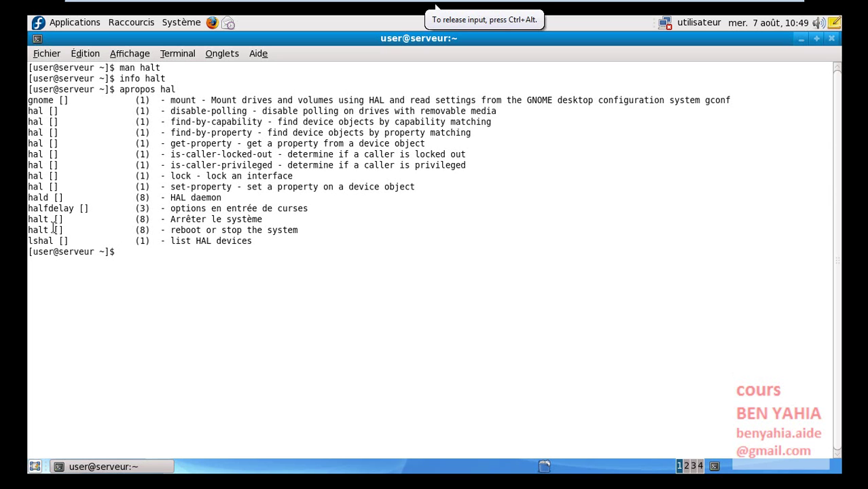
{"action": "left_click_drag", "start_coordinate": [55, 229], "coordinate": [28, 229]}
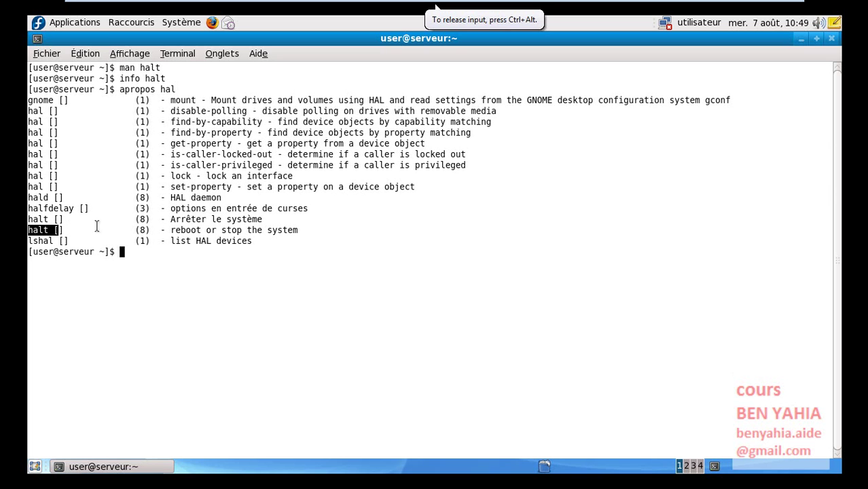
{"action": "left_click_drag", "start_coordinate": [201, 230], "coordinate": [55, 230]}
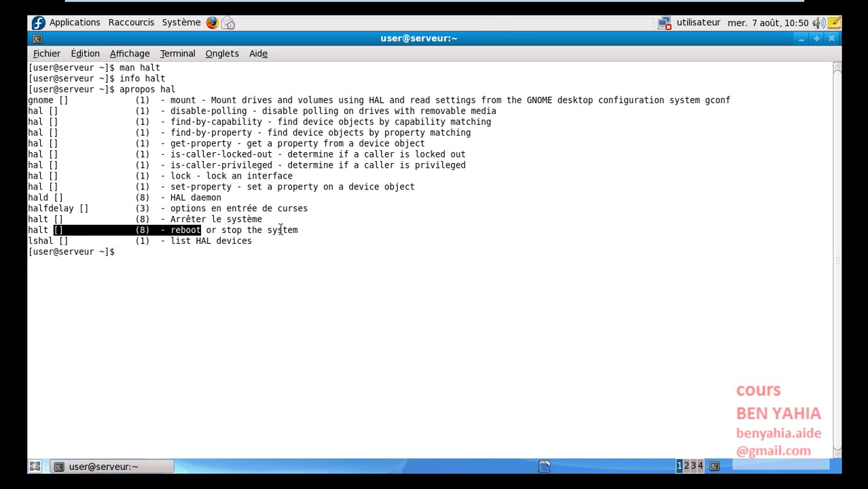
{"action": "type", "text": "clear"}
{"action": "key", "text": "Return"}
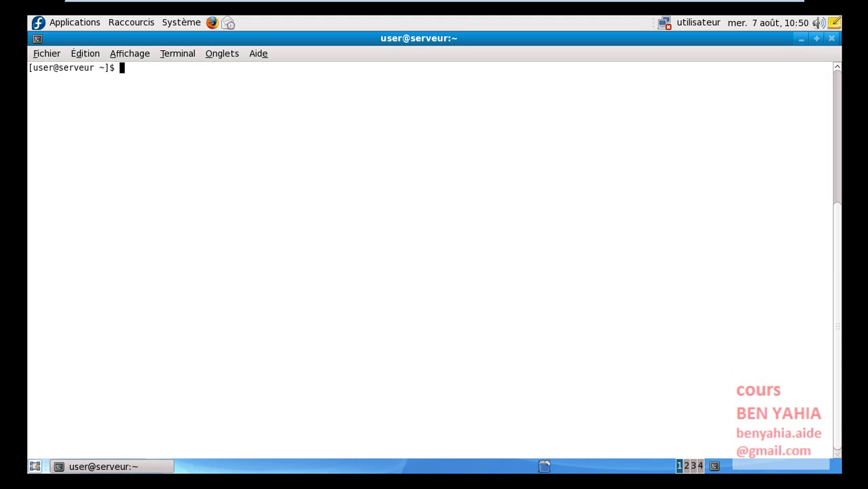
Run man -k halt and highlight the first halt (8) result's section number.
{"action": "type", "text": "man -k halt"}
{"action": "key", "text": "Return"}
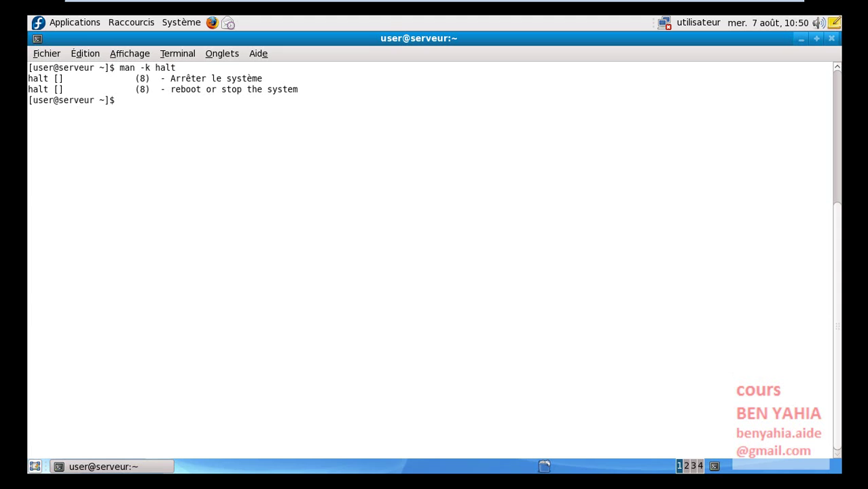
{"action": "left_click_drag", "start_coordinate": [155, 78], "coordinate": [136, 89]}
{"action": "left_click", "coordinate": [156, 103]}
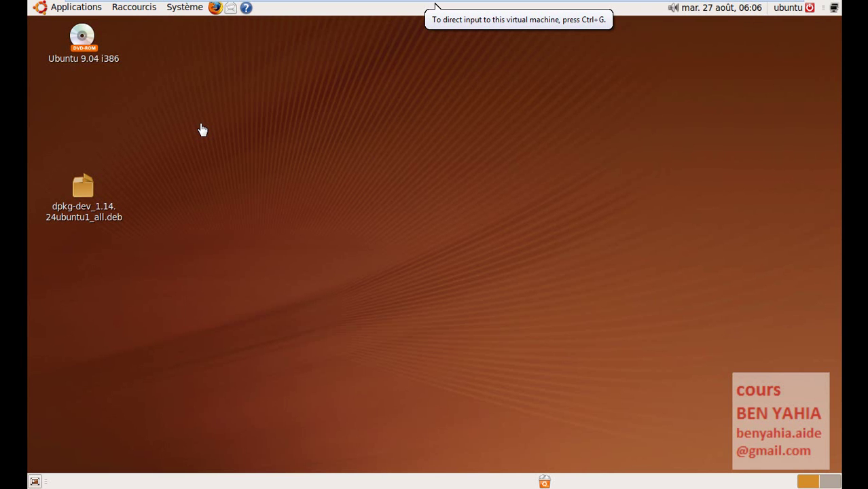
In the Ubuntu guest, launch a Terminal from Applications > Accessoires.
{"action": "left_click", "coordinate": [562, 85]}
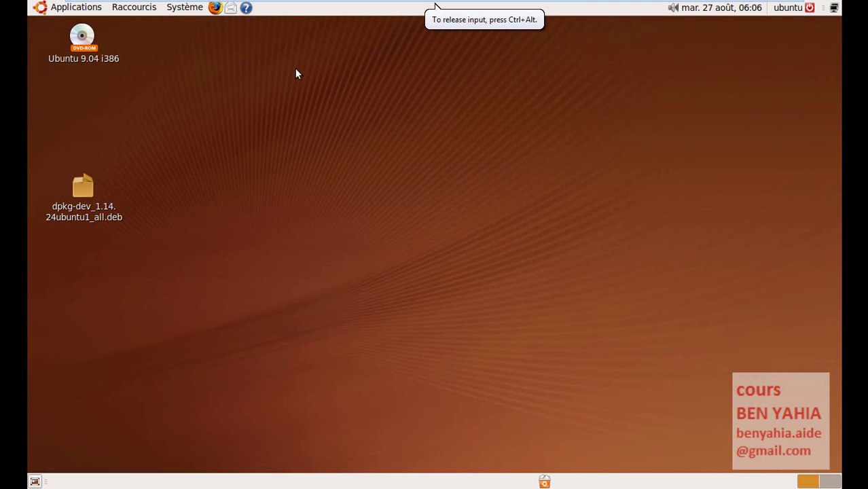
{"action": "left_click", "coordinate": [95, 8]}
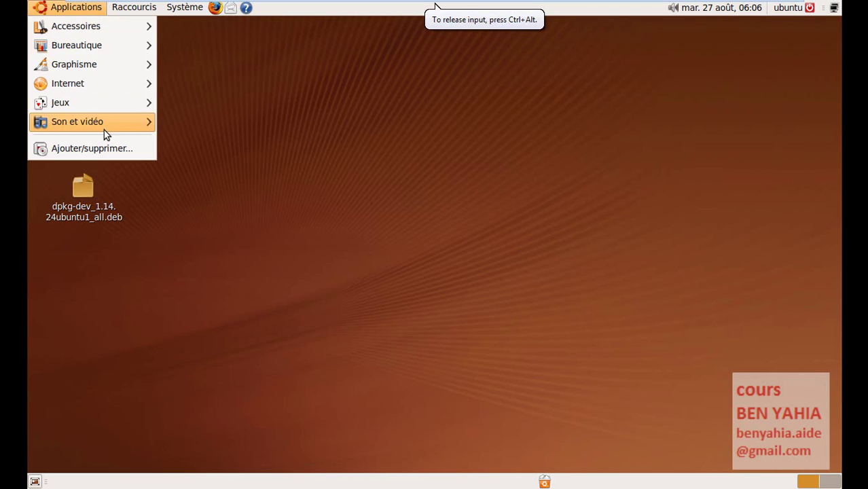
{"action": "mouse_move", "coordinate": [110, 10]}
{"action": "mouse_move", "coordinate": [76, 8]}
{"action": "mouse_move", "coordinate": [84, 26]}
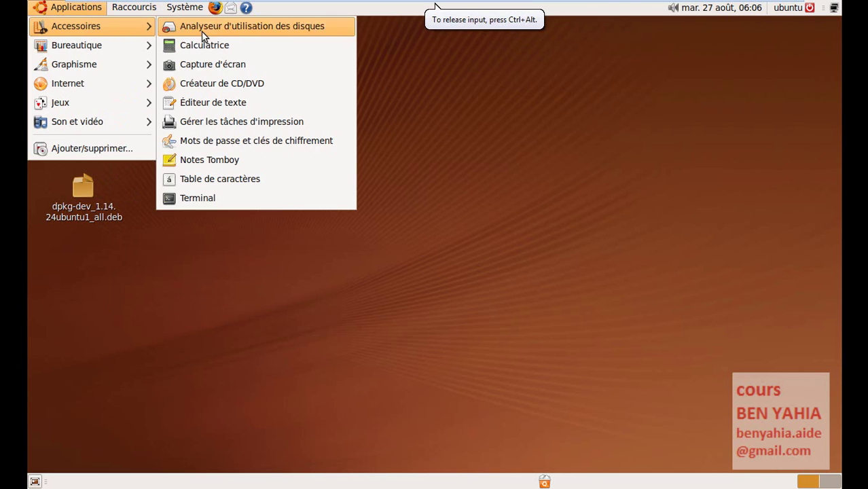
{"action": "left_click", "coordinate": [198, 199]}
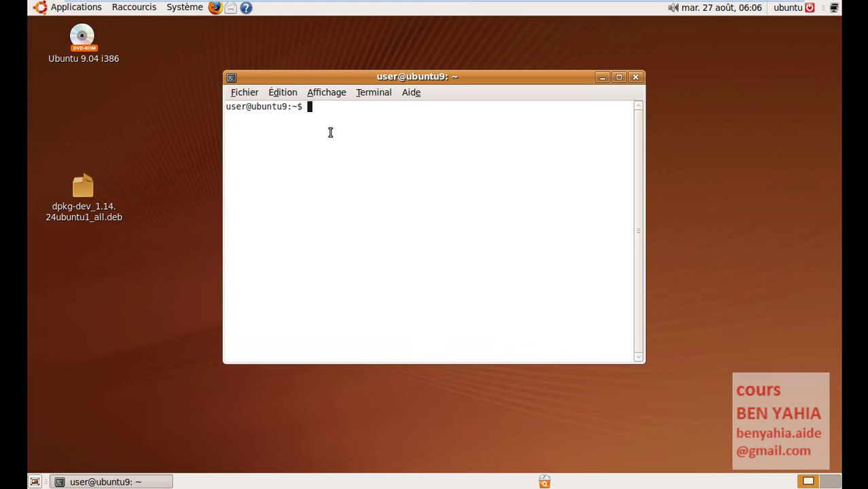
Display the reboot manual page with man reboot, then quit it.
{"action": "type", "text": "man"}
{"action": "type", "text": "reboot"}
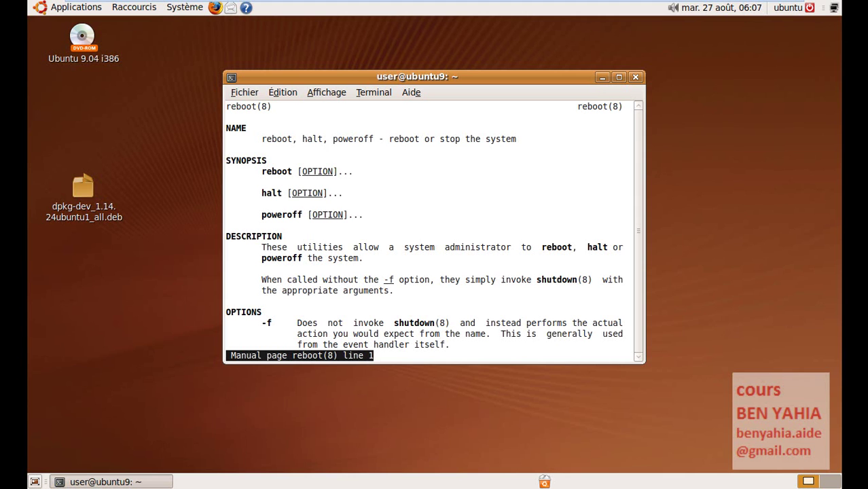
{"action": "key", "text": "q"}
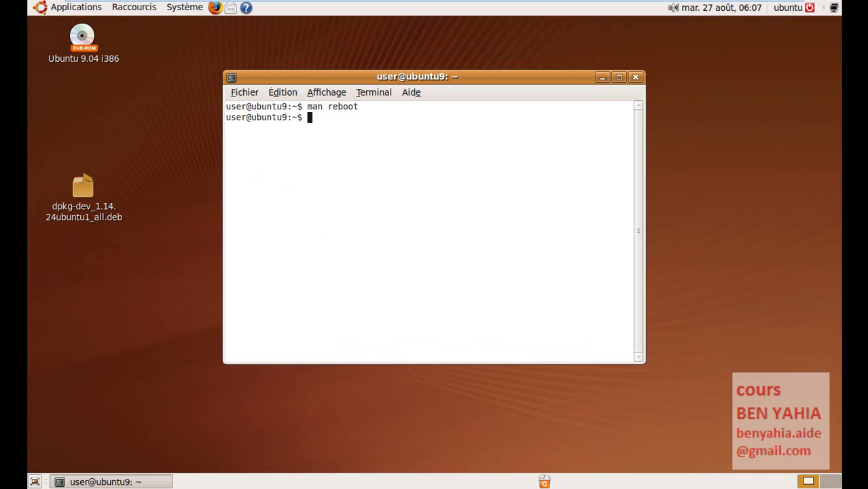
Run info reboot on the Ubuntu guest, then exit the info reader.
{"action": "type", "text": "info reboot"}
{"action": "key", "text": "Return"}
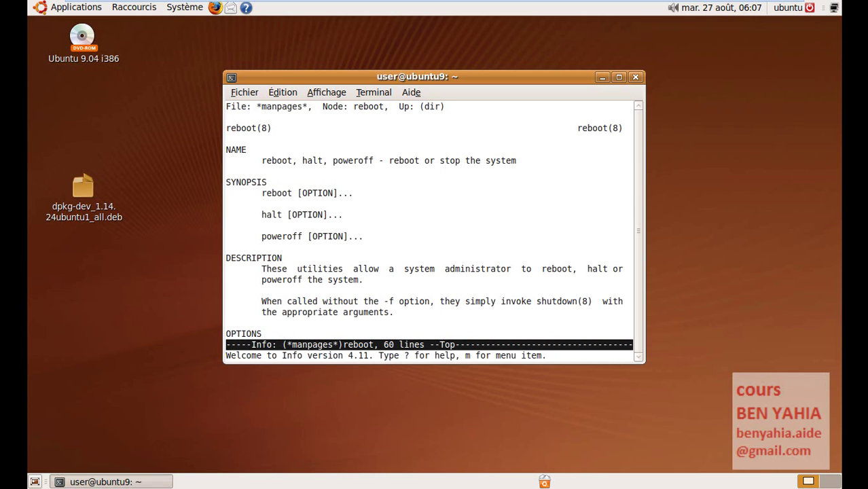
{"action": "key", "text": "q"}
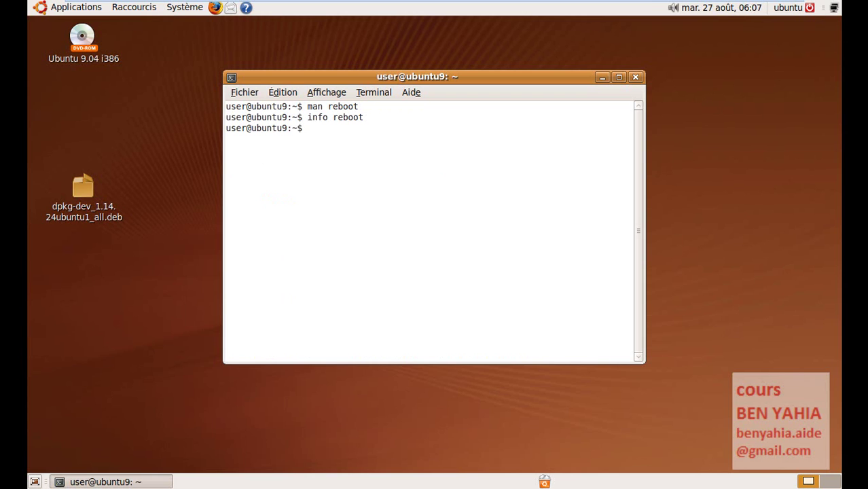
Run apropos reb, highlight the reboot (8) result line, then clear the terminal.
{"action": "type", "text": "apropos reb"}
{"action": "key", "text": "Return"}
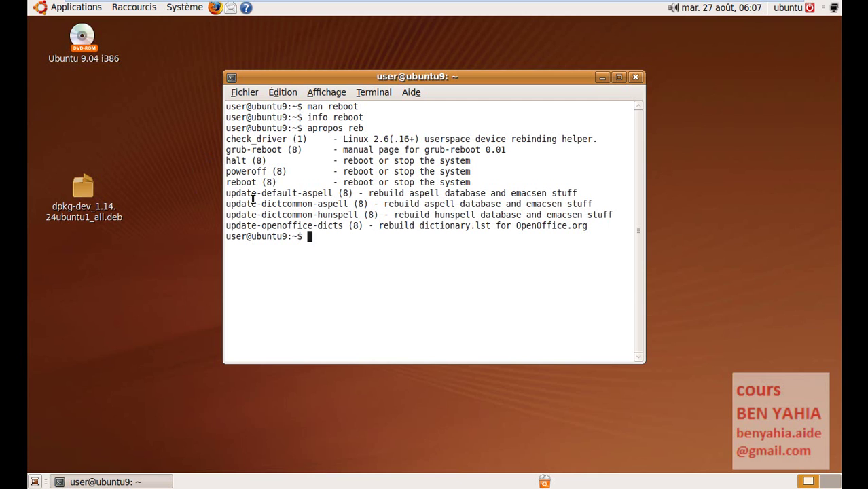
{"action": "left_click_drag", "start_coordinate": [231, 182], "coordinate": [370, 182]}
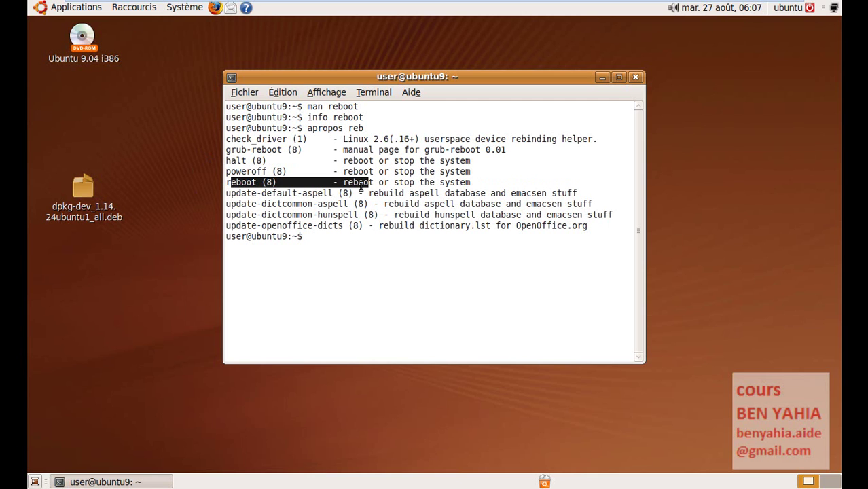
{"action": "left_click", "coordinate": [329, 236]}
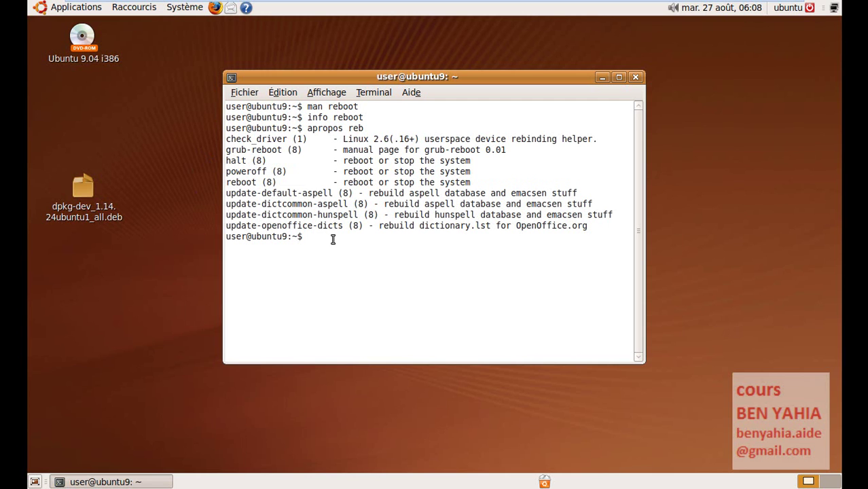
{"action": "type", "text": "clear"}
{"action": "key", "text": "Return"}
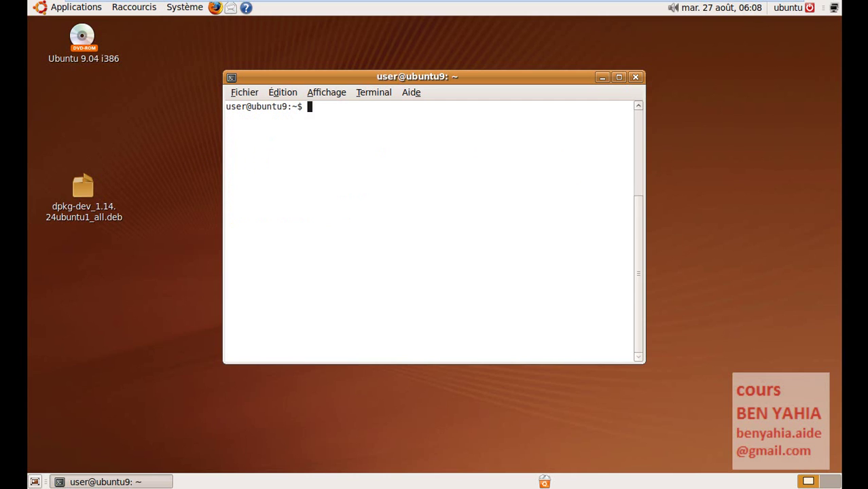